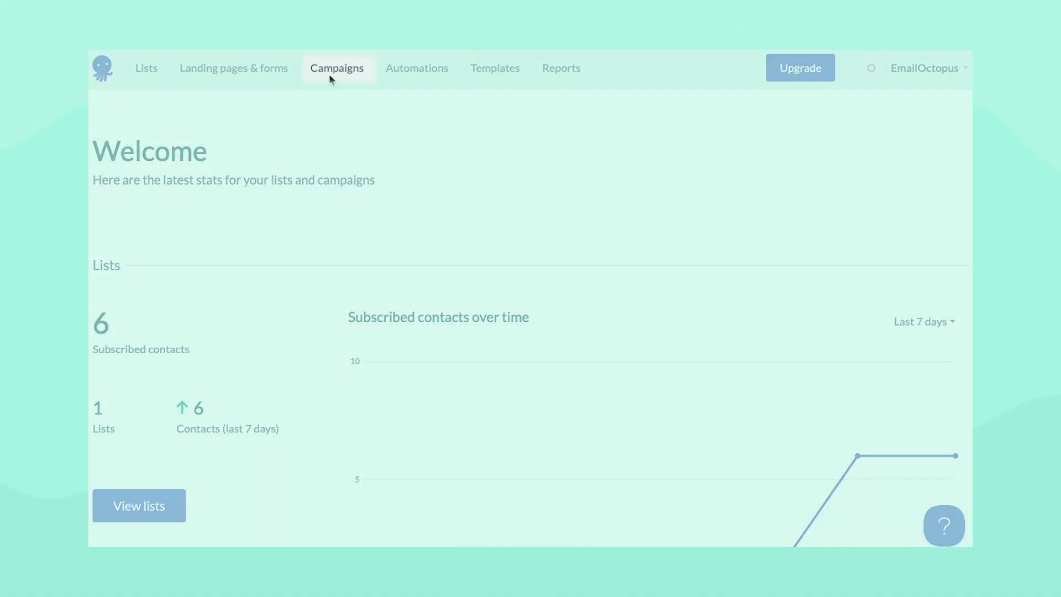
- Go to the Campaigns page, which shows no campaigns yet
left_click(332, 72)
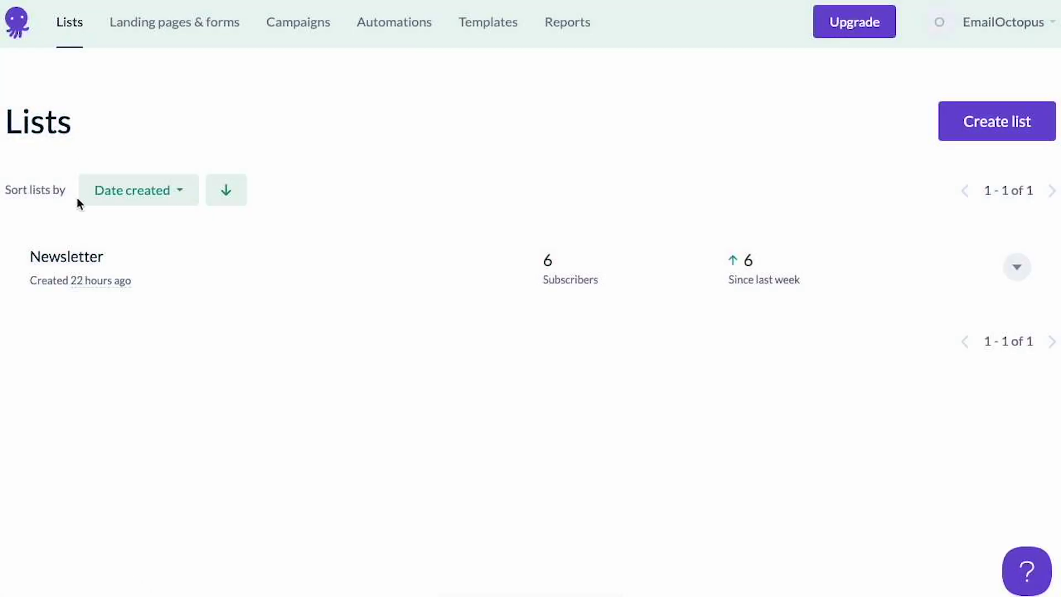
left_click(71, 256)
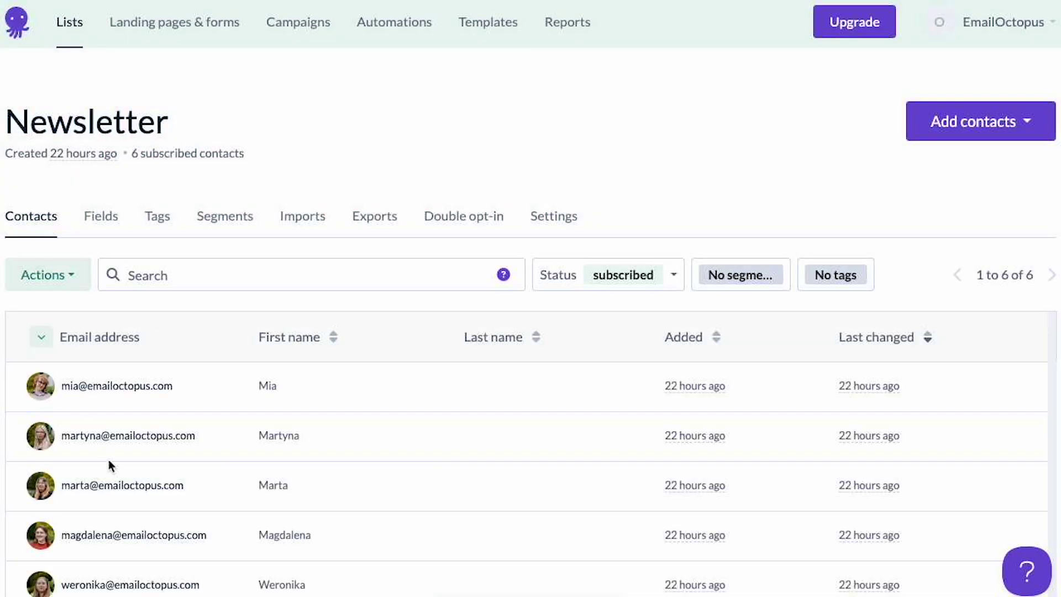
left_click(298, 21)
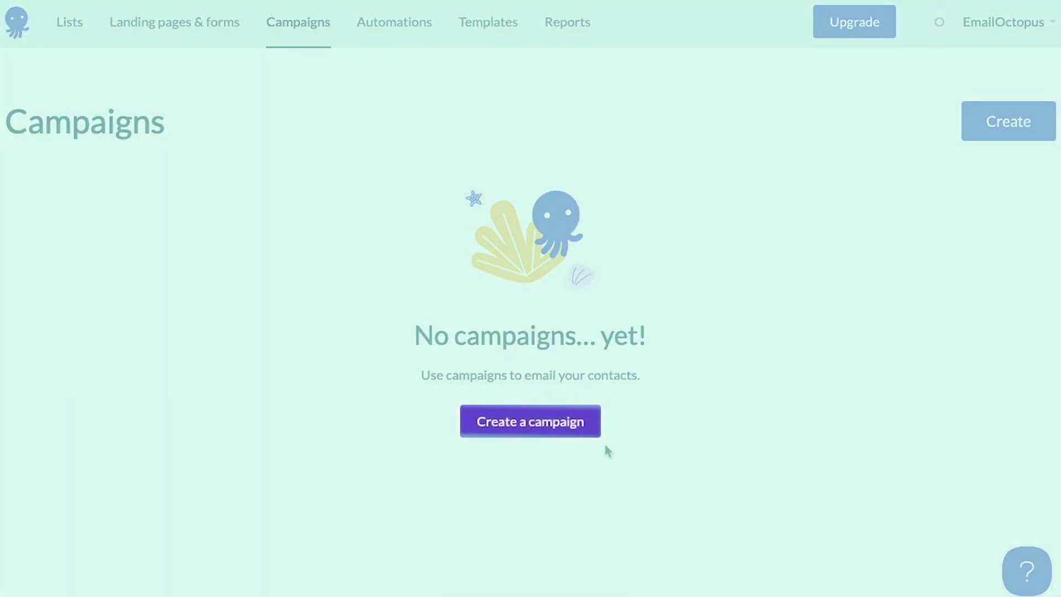
- Create a new campaign and title it 'My first email'
left_click(550, 425)
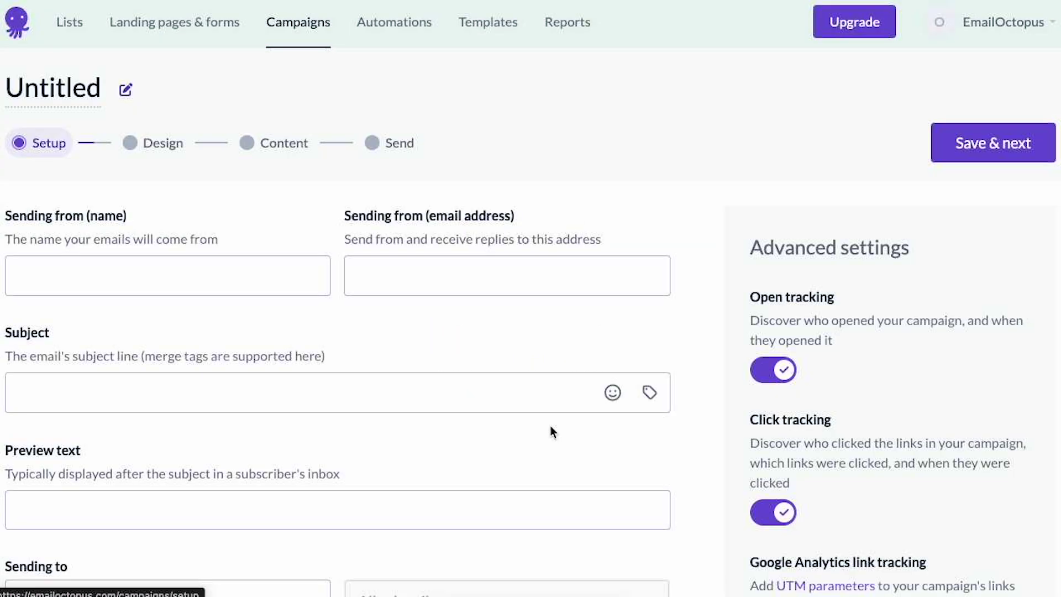
left_click(47, 93)
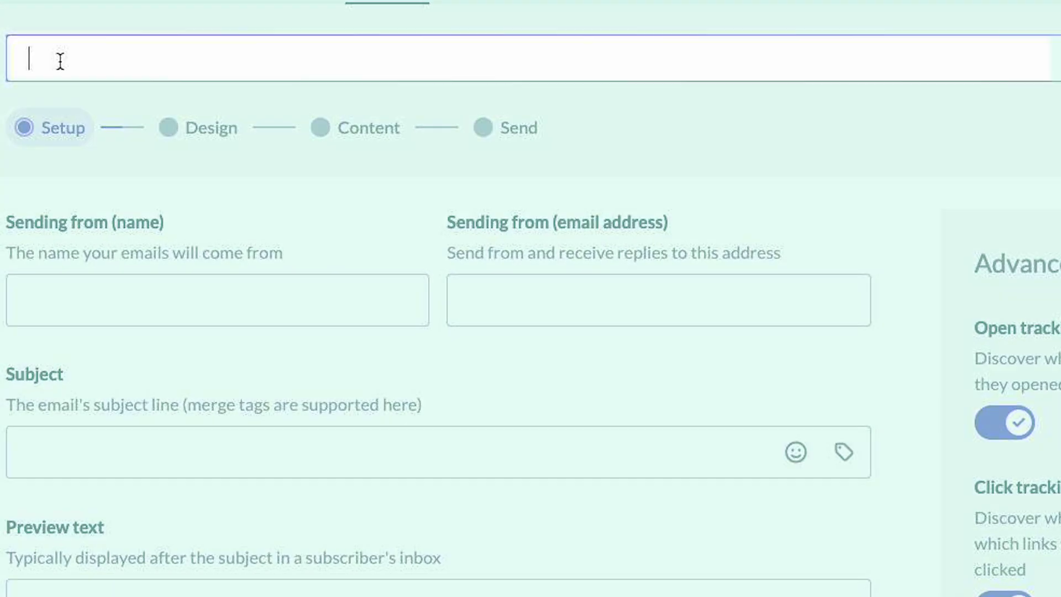
type("My first email")
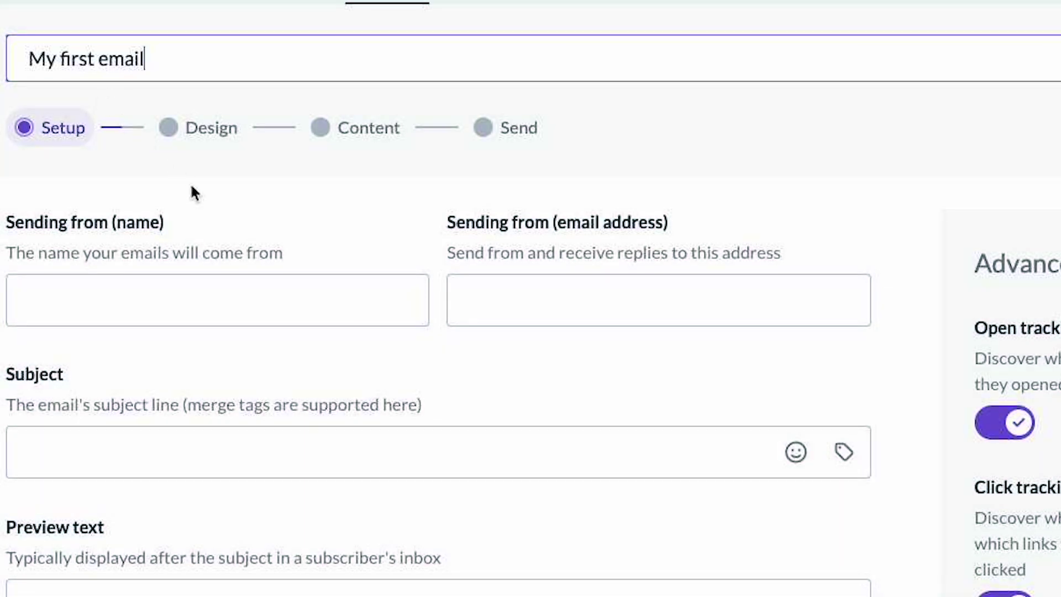
key("Return")
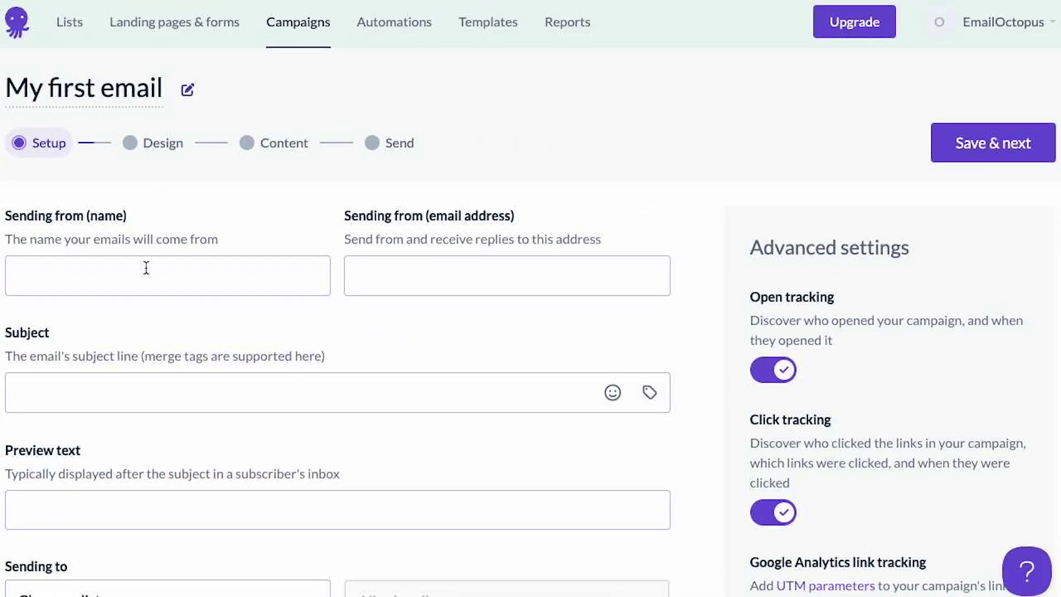
- Fill in the sender's name and sender e-mail address
left_click(147, 269)
type("Otto")
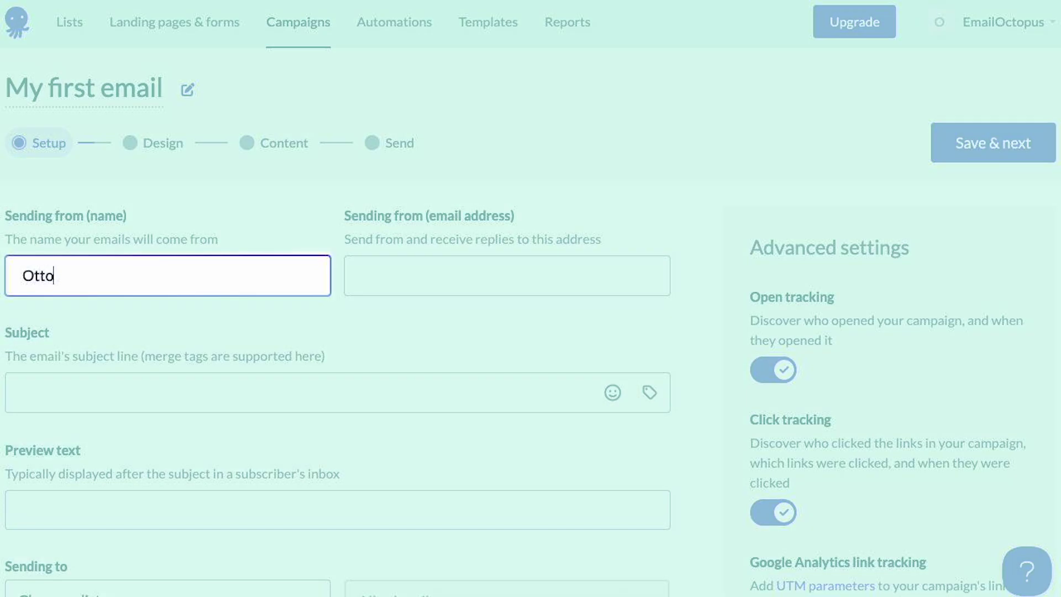
type(" the Odtopus")
left_click(401, 272)
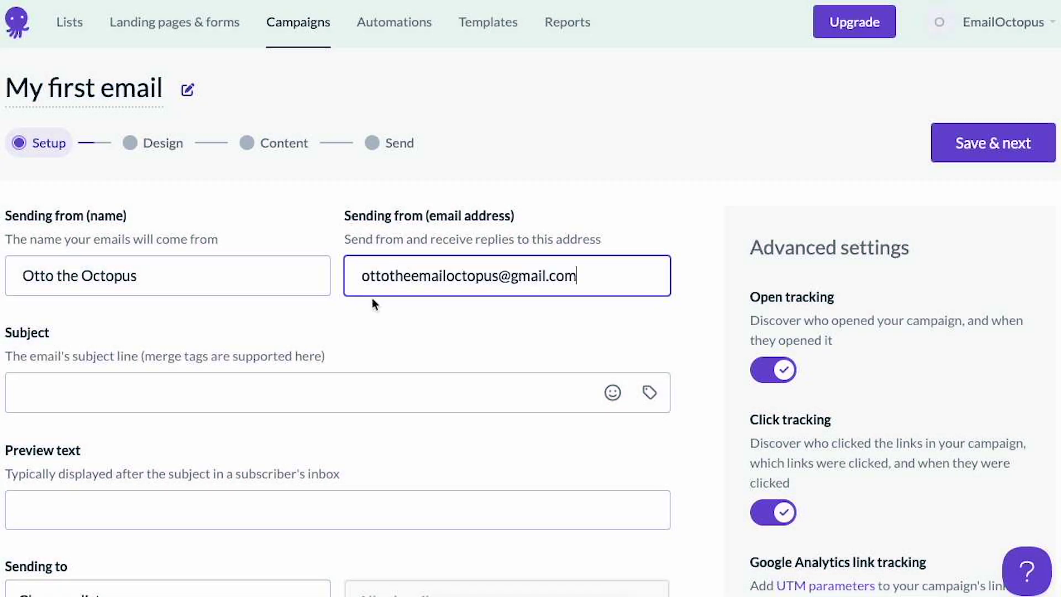
- Set the subject to 'Hello {{FirstName}} 👋' and preview text to 'Your monthly digest is here'
left_click(300, 399)
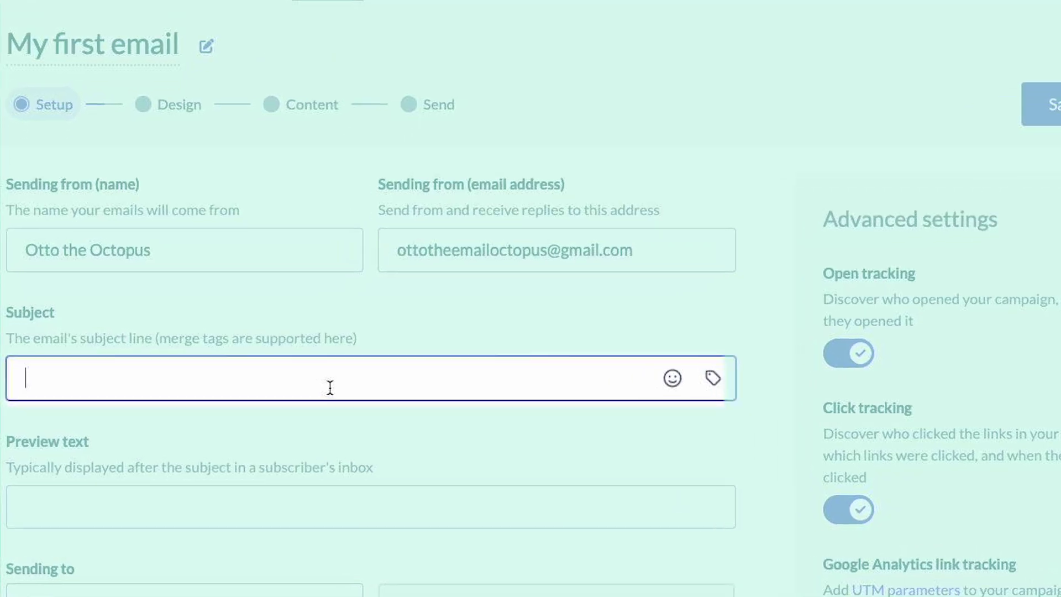
type("Hello")
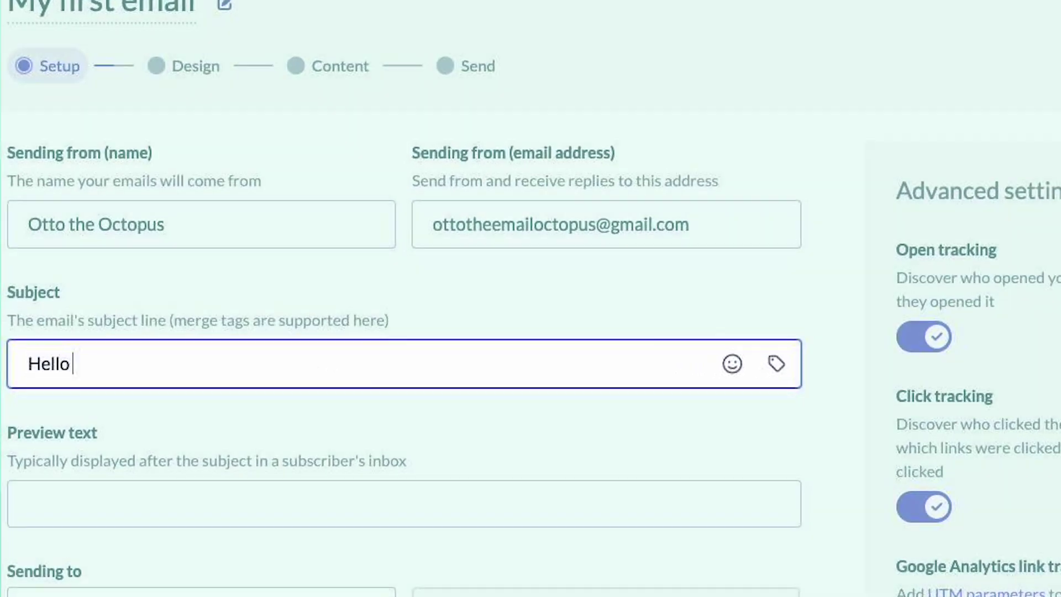
left_click(778, 365)
left_click(705, 514)
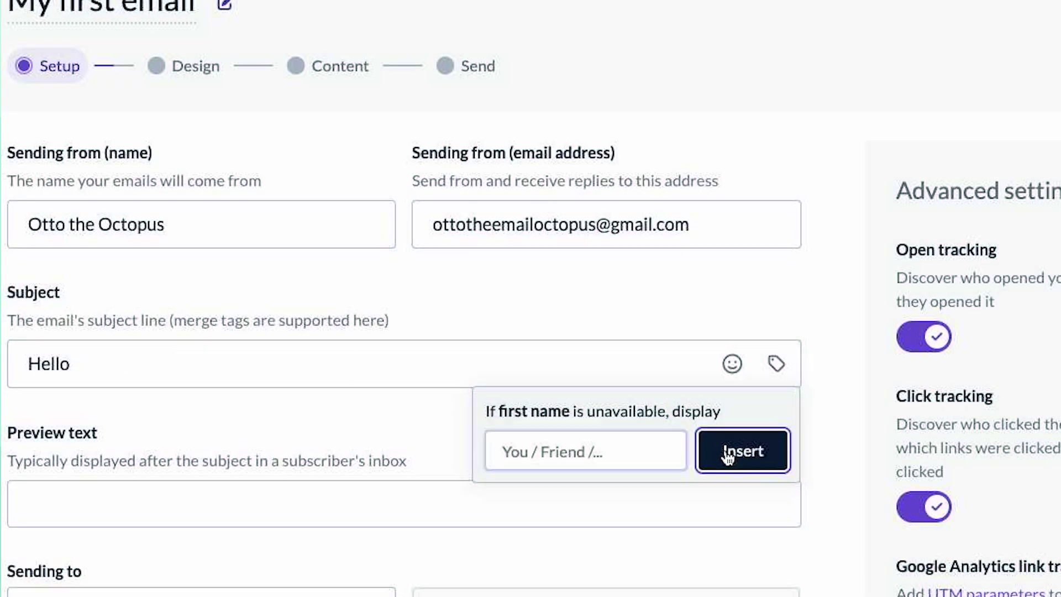
left_click(740, 448)
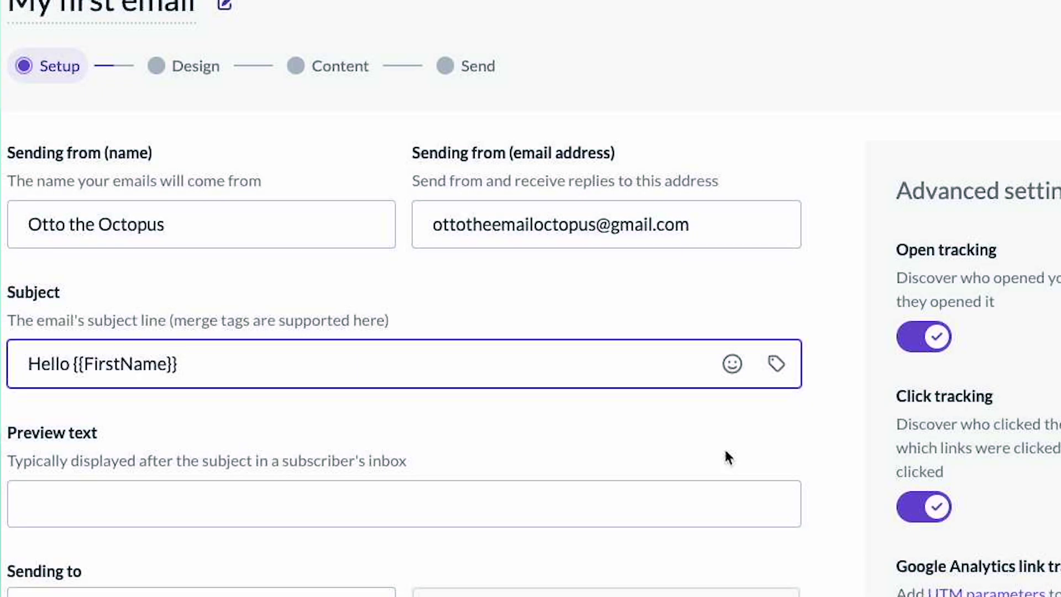
left_click(732, 365)
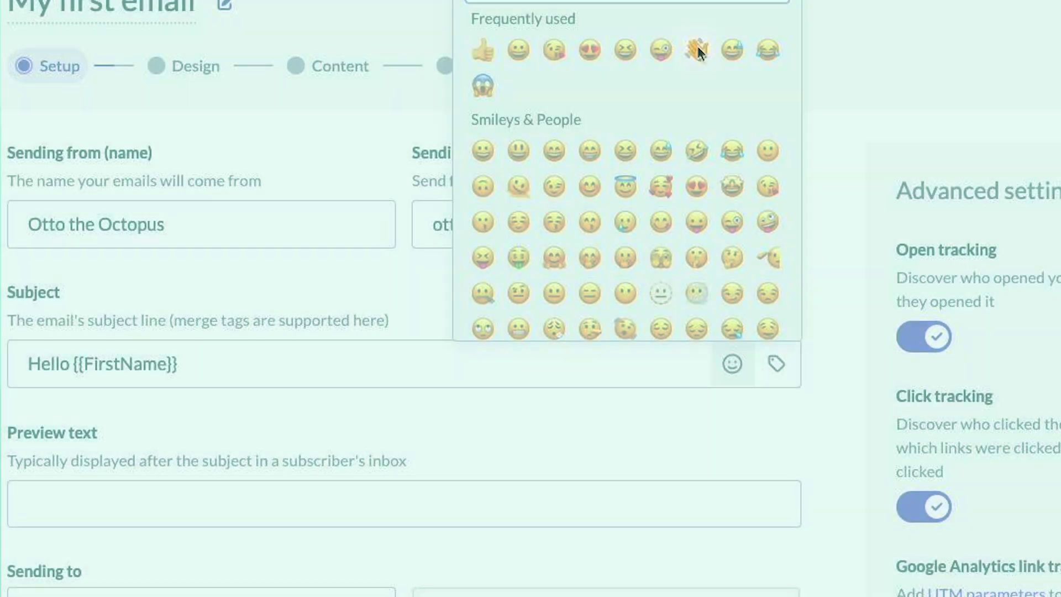
left_click(697, 50)
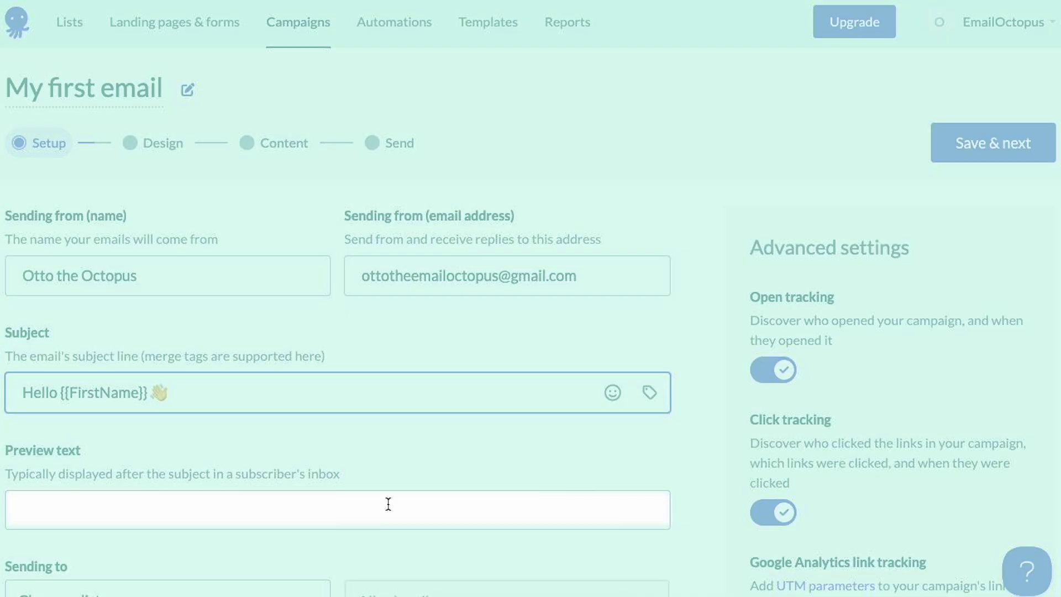
left_click(389, 503)
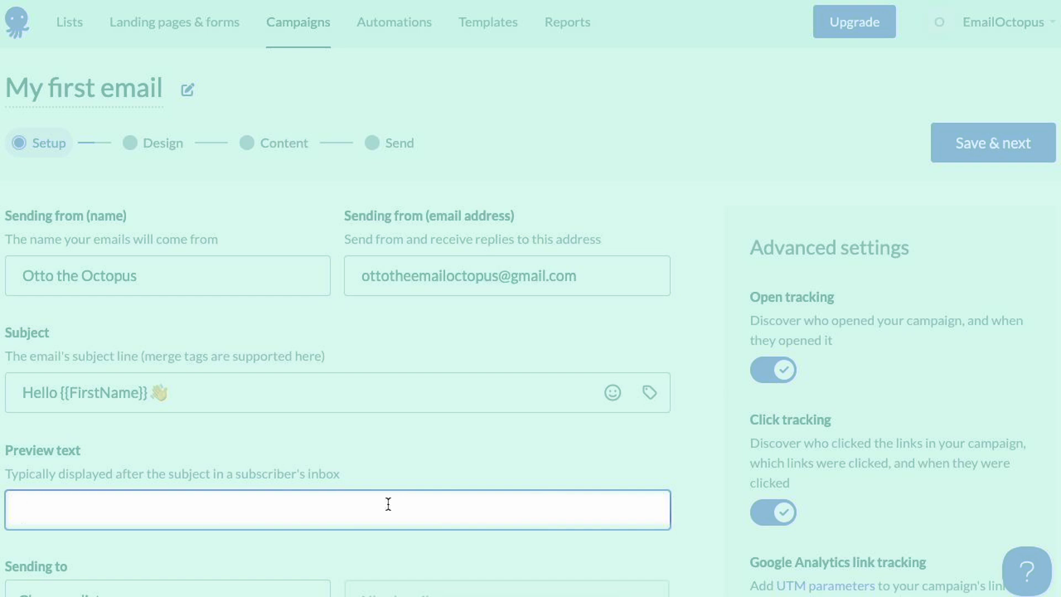
type("Your monthly digest is here")
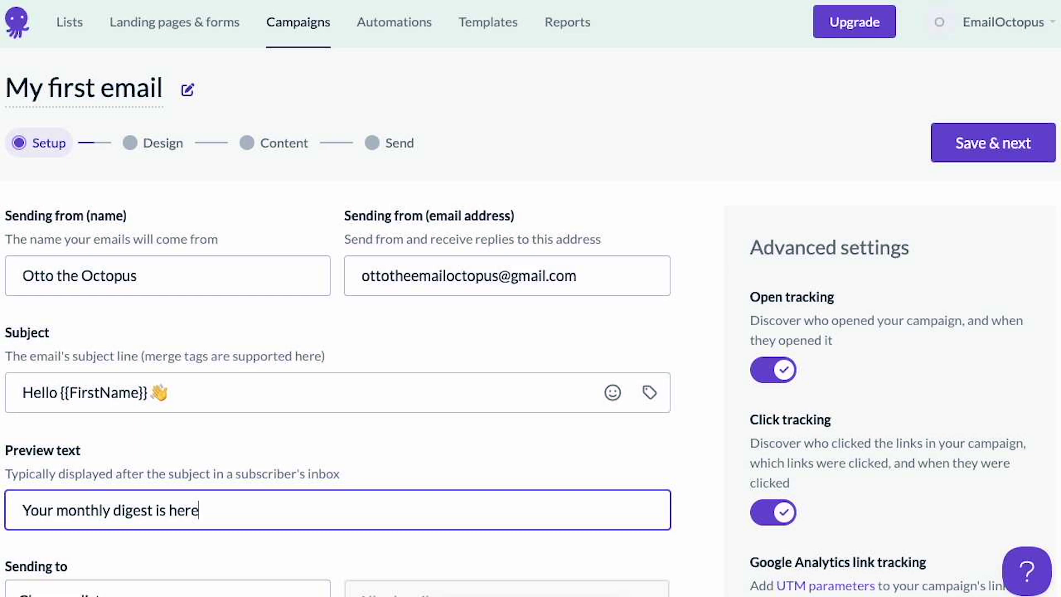
- Send the campaign to All subscribers of the Newsletter list rather than a segment
scroll(521, 442, "down", 3)
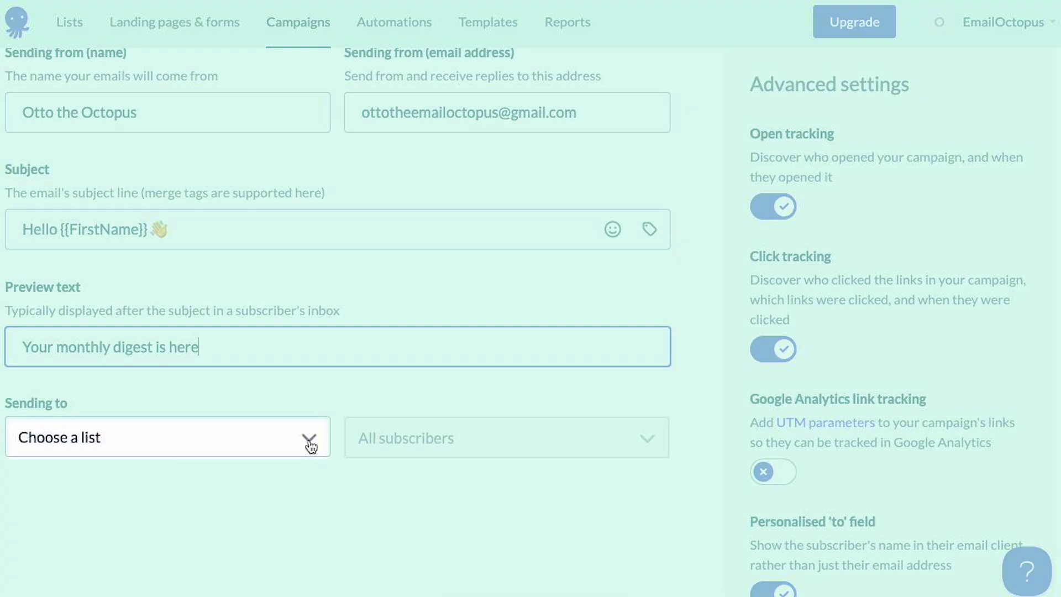
left_click(310, 443)
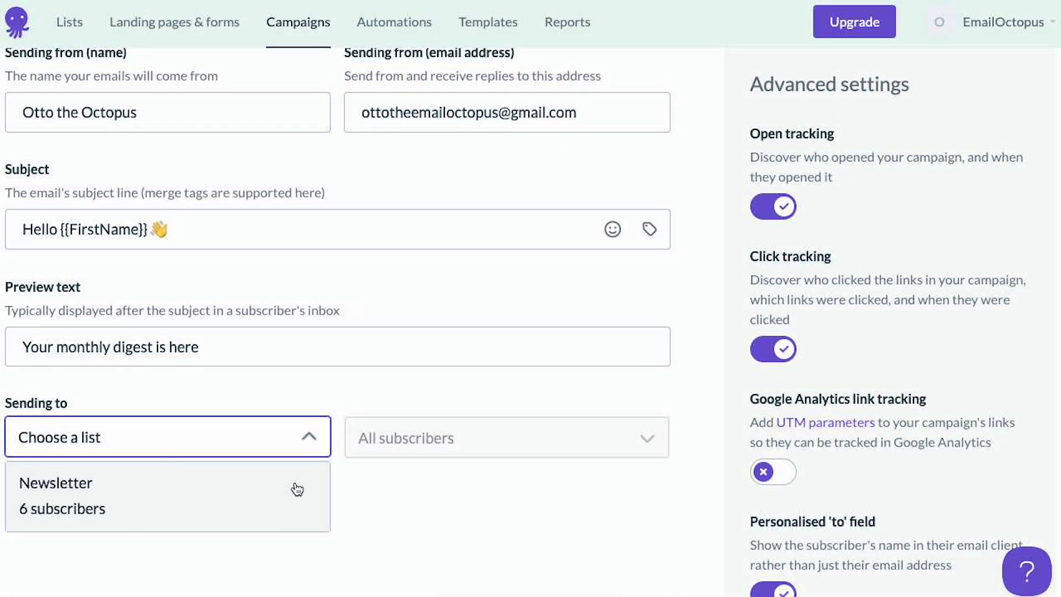
left_click(291, 492)
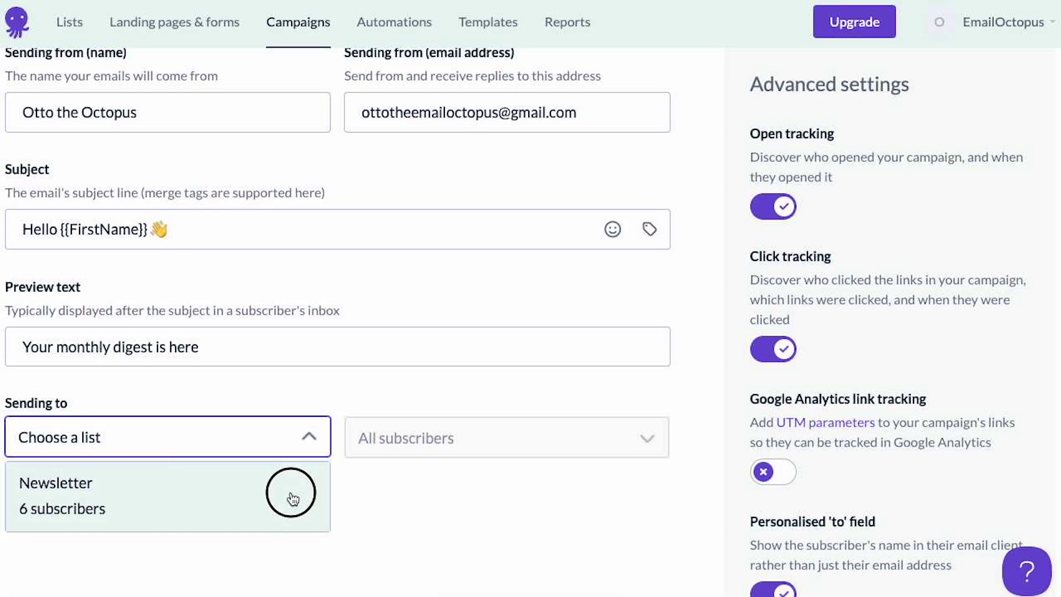
left_click(424, 440)
left_click(429, 569)
scroll(429, 575, "down", 3)
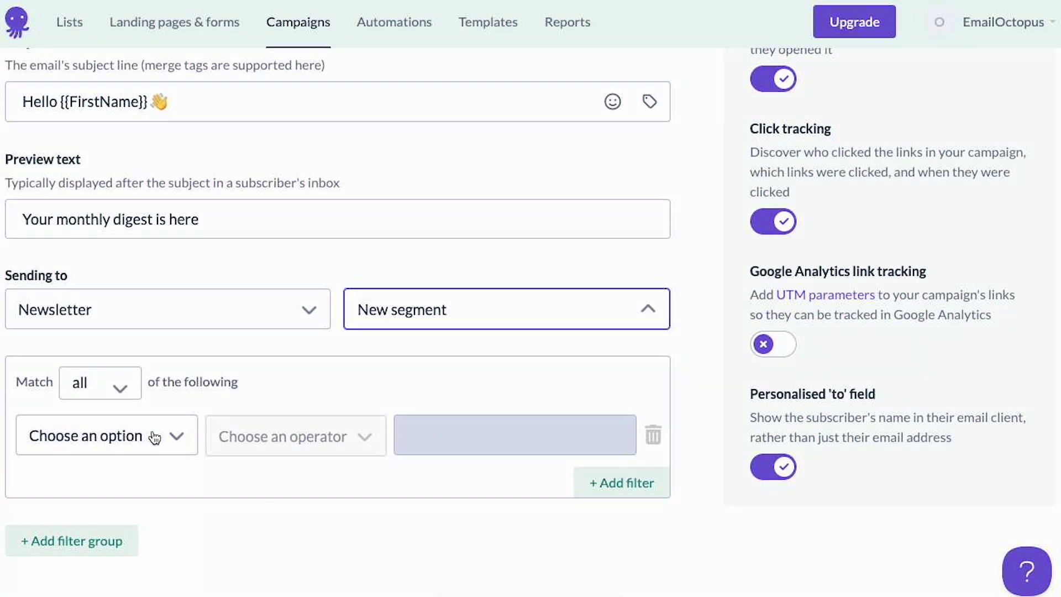
left_click(150, 436)
scroll(134, 539, "down", 3)
scroll(134, 539, "up", 3)
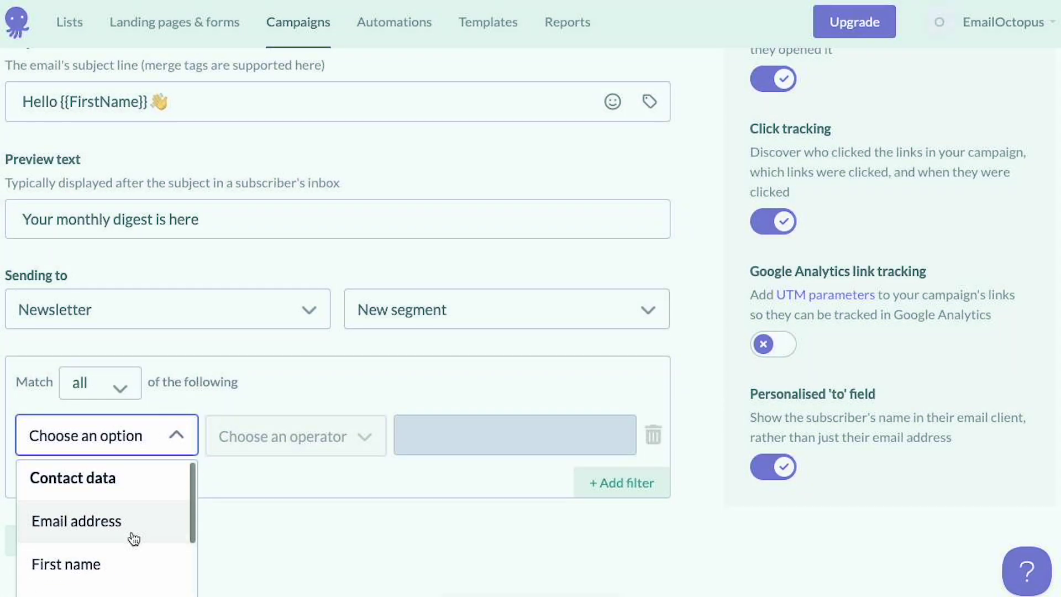
left_click(425, 323)
left_click(418, 358)
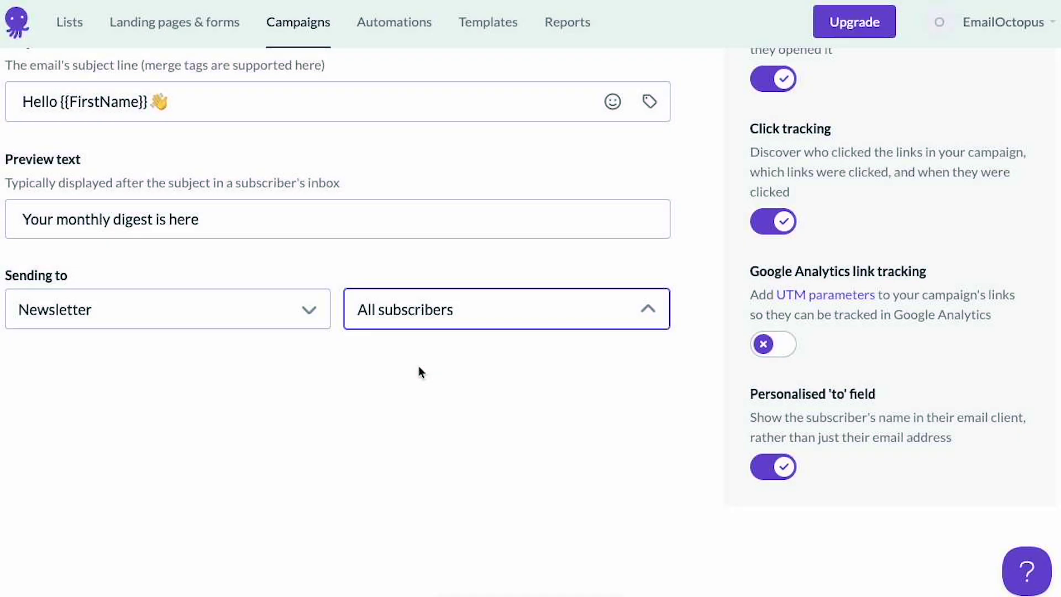
scroll(419, 366, "up", 3)
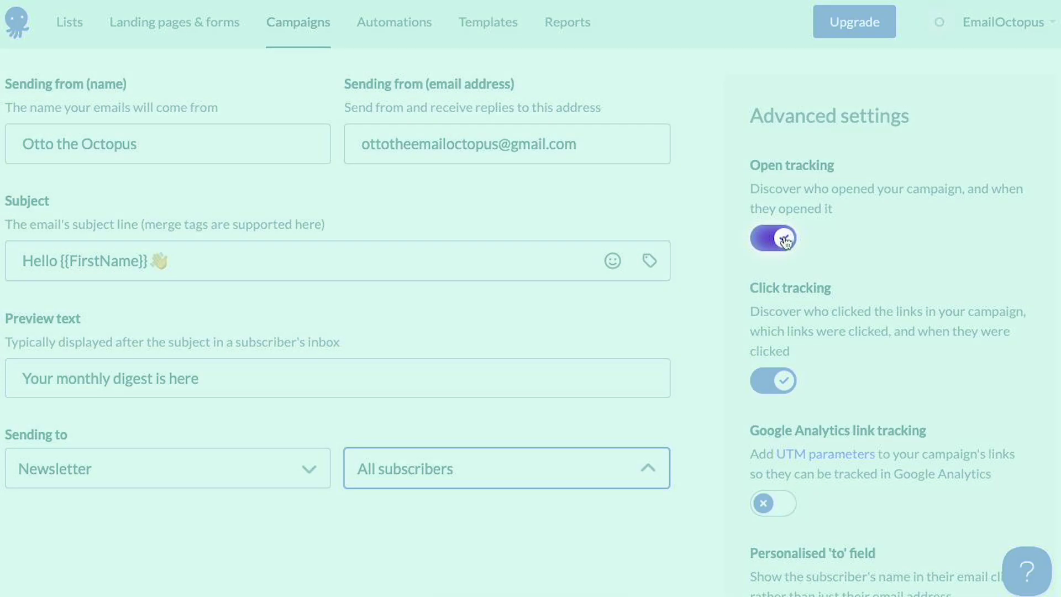
- Keep open tracking, click tracking and personalised 'to' on, and enable Google Analytics tracking
left_click(785, 241)
left_click(785, 242)
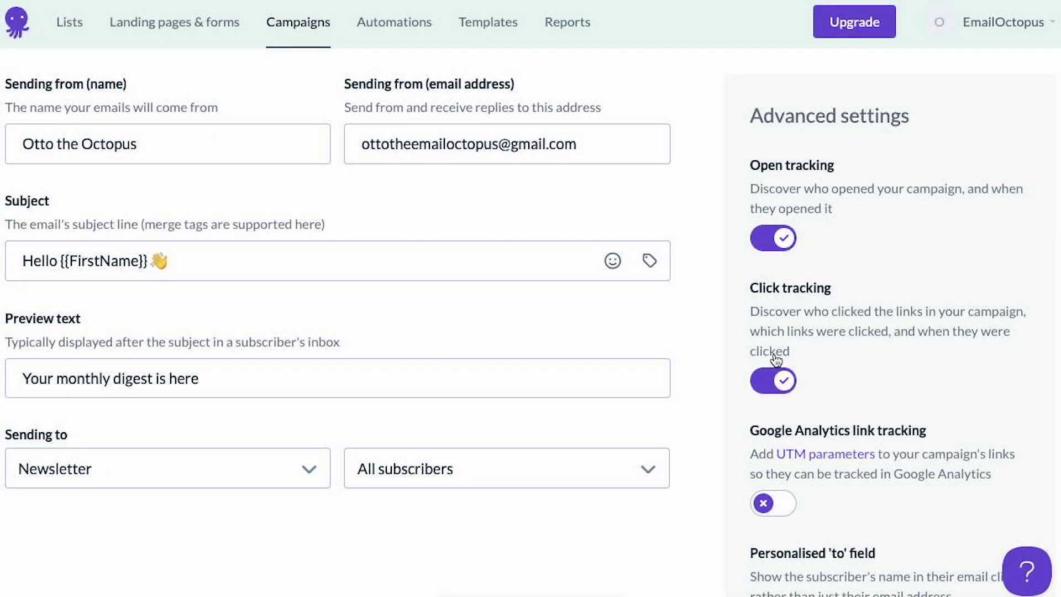
left_click(775, 389)
left_click(776, 389)
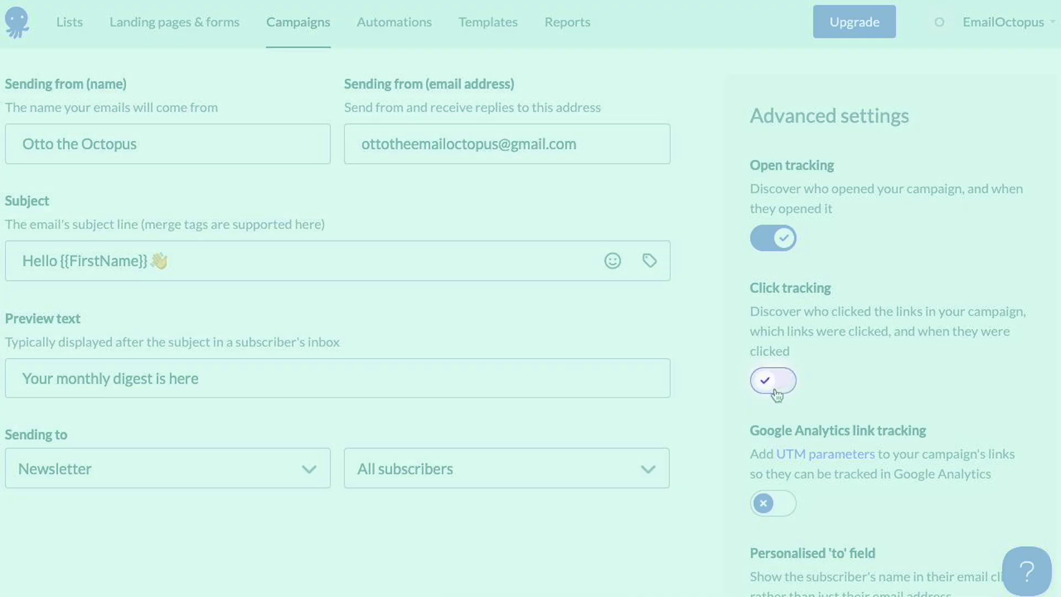
scroll(777, 396, "down", 2)
left_click(790, 499)
left_click(791, 500)
left_click(784, 378)
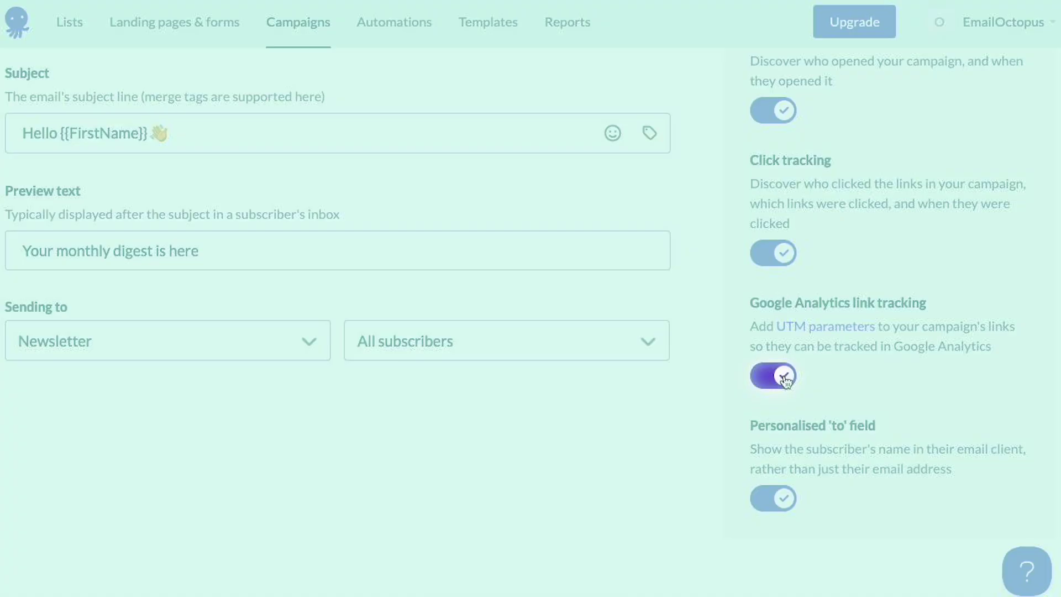
scroll(785, 379, "up", 4)
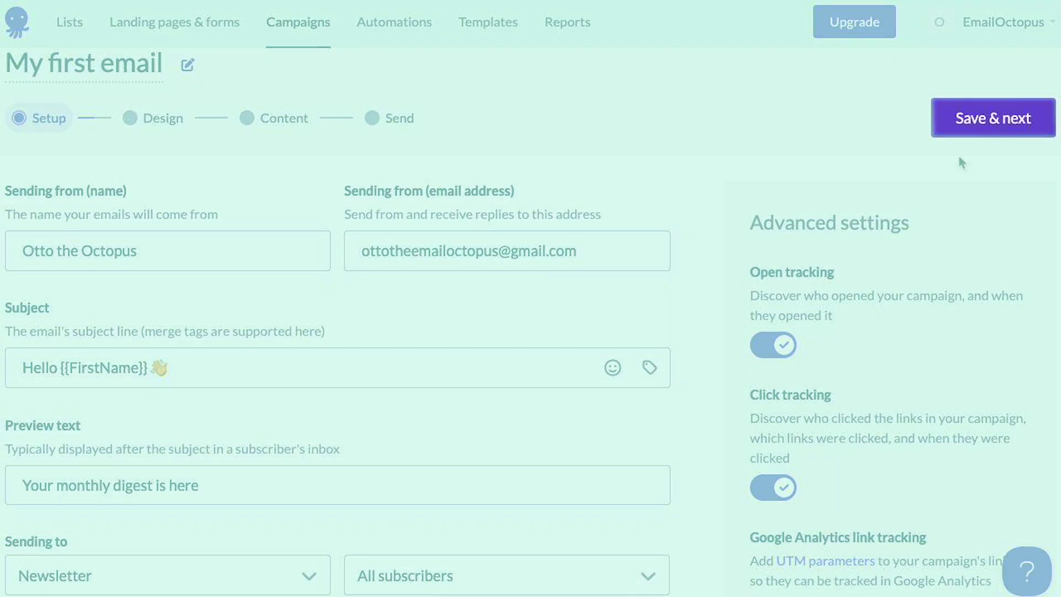
- Save the setup and accept the free e-mail address warning to reach the Design step
left_click(952, 133)
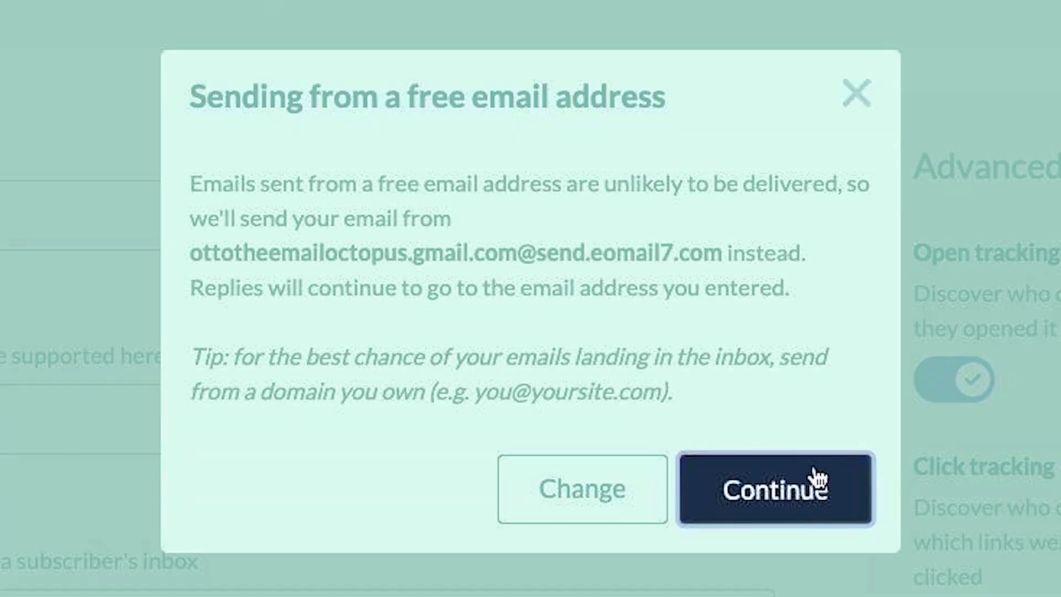
left_click(812, 481)
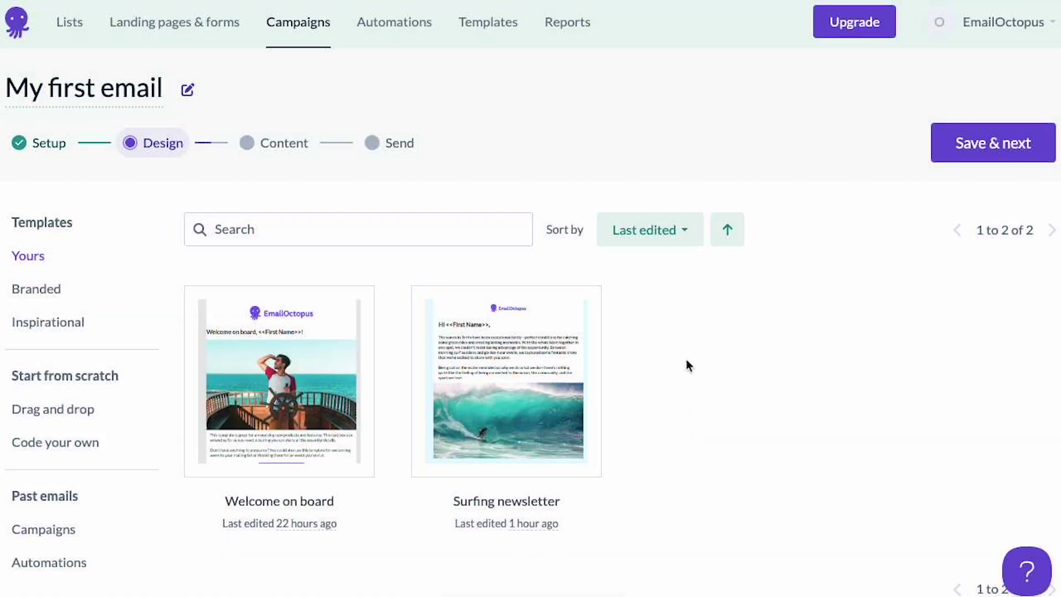
- Sort templates by name and browse the Inspirational, Drag and drop, and Code your own categories
left_click(685, 243)
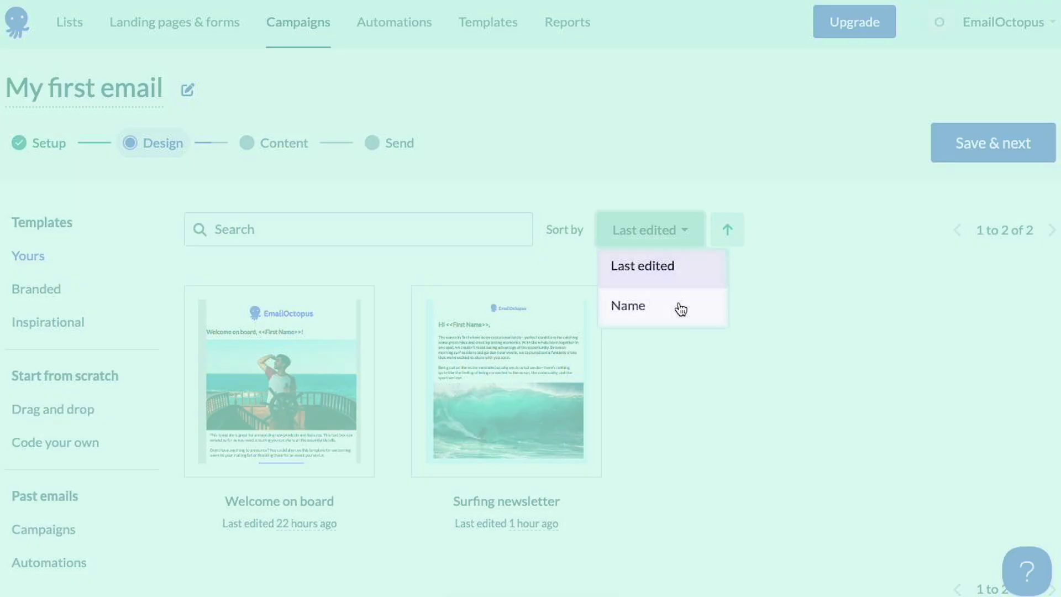
left_click(679, 307)
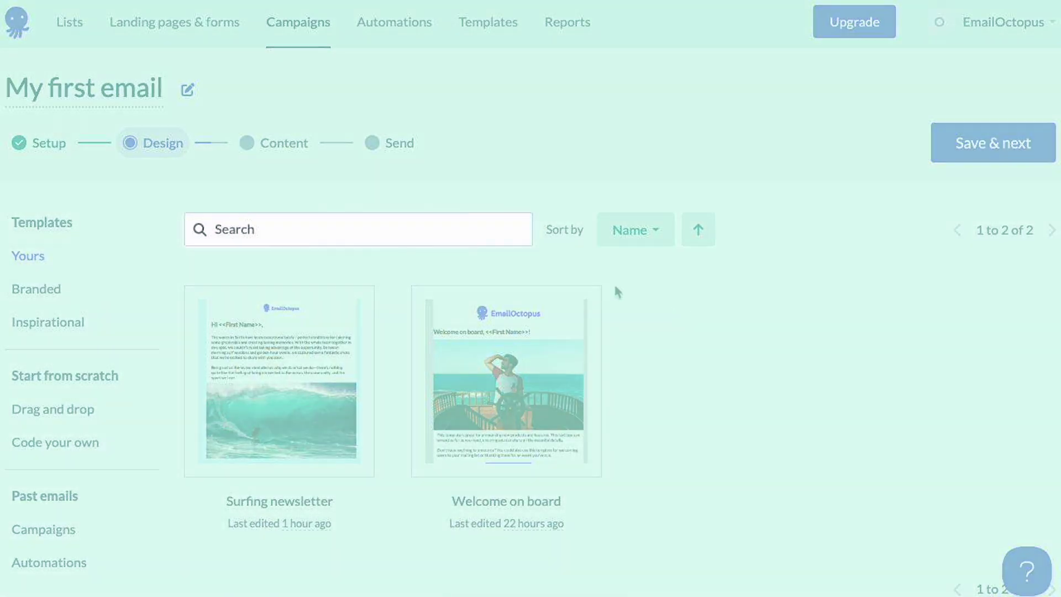
left_click(466, 227)
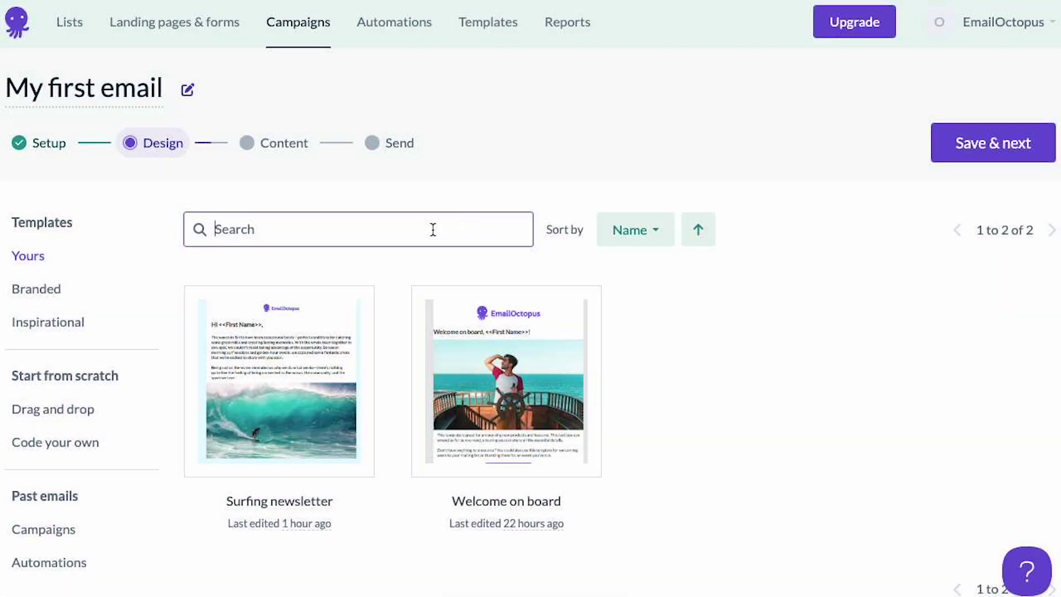
left_click(99, 323)
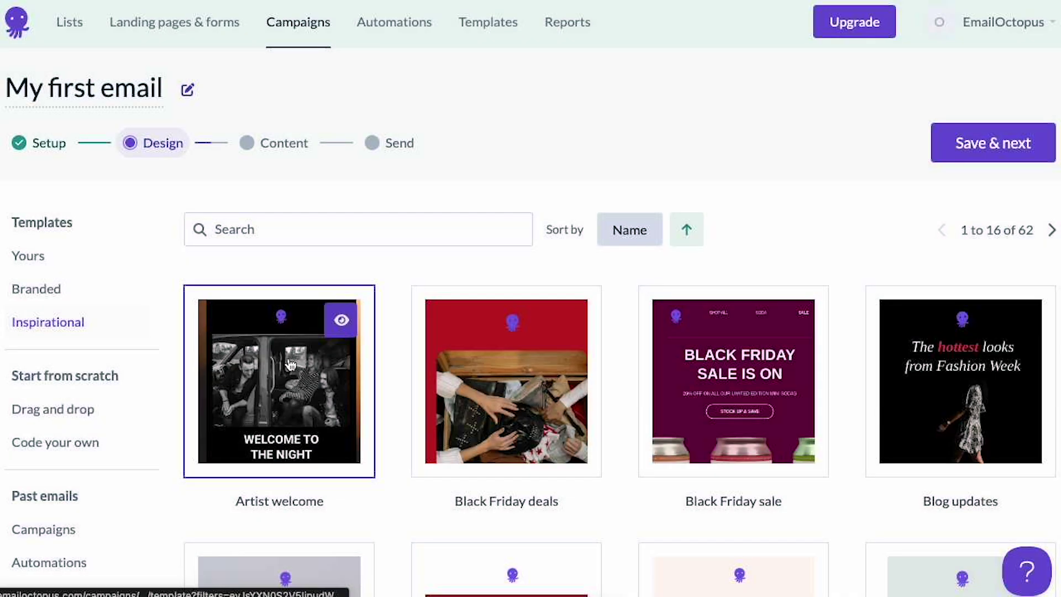
scroll(310, 383, "down", 4)
scroll(310, 383, "down", 4)
scroll(310, 383, "up", 6)
scroll(310, 383, "up", 1)
left_click(64, 338)
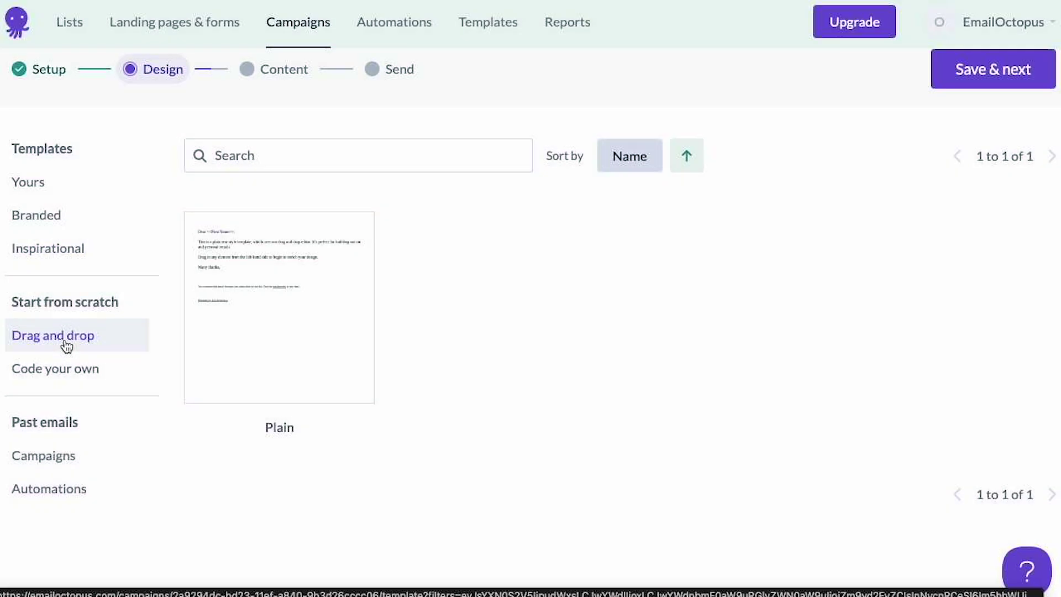
left_click(64, 373)
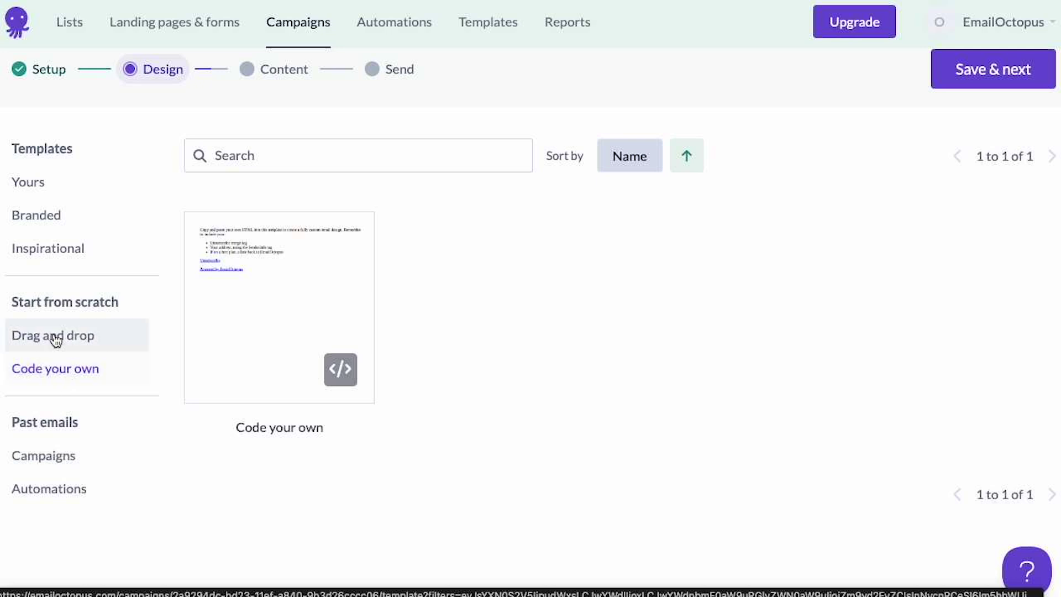
- Preview the Announce template among the Branded templates, then close the preview
left_click(62, 224)
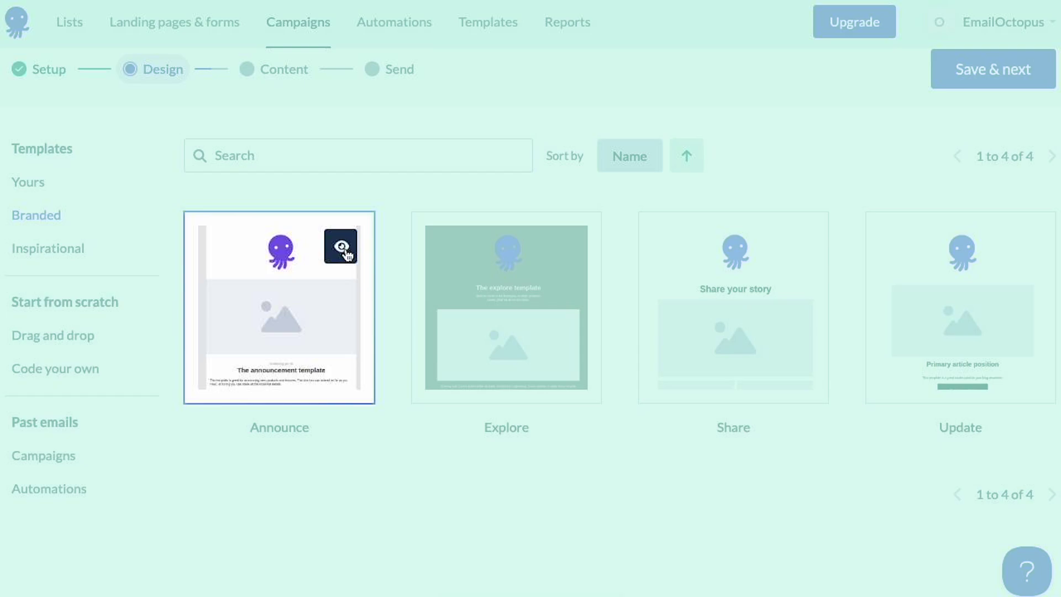
left_click(342, 247)
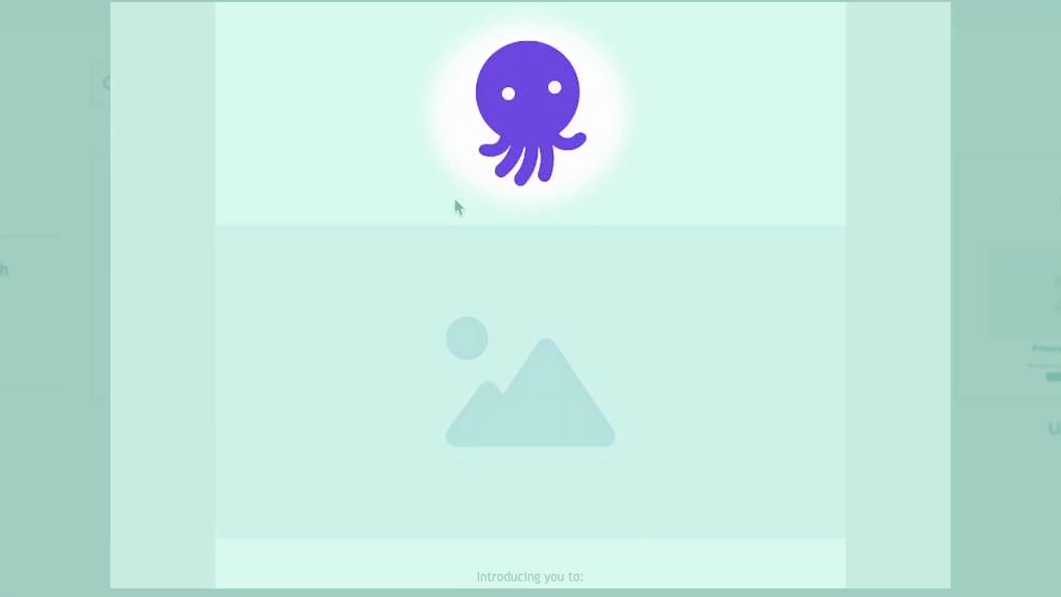
scroll(456, 206, "down", 6)
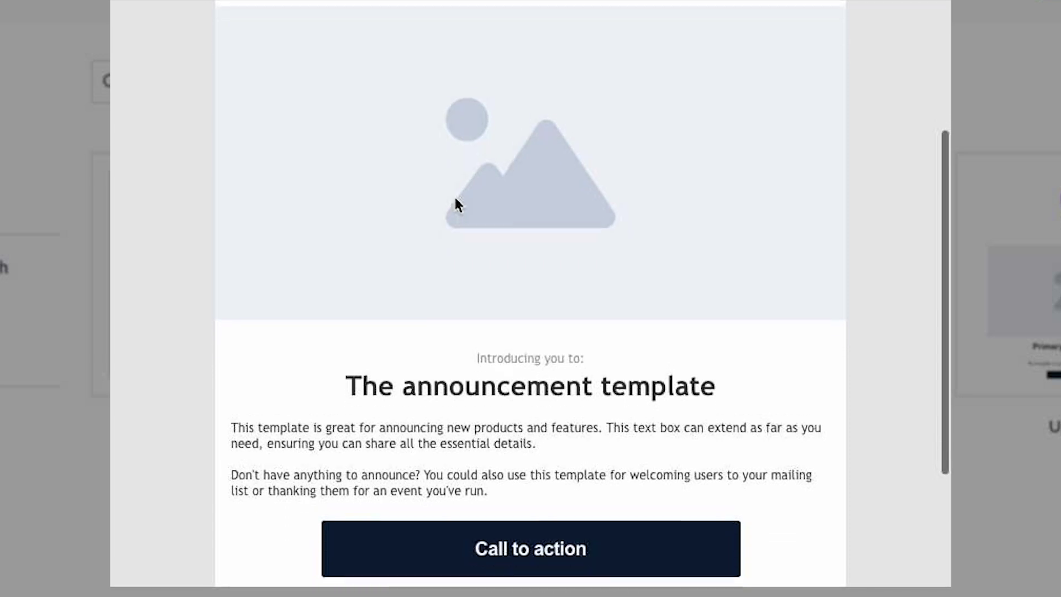
scroll(457, 205, "up", 3)
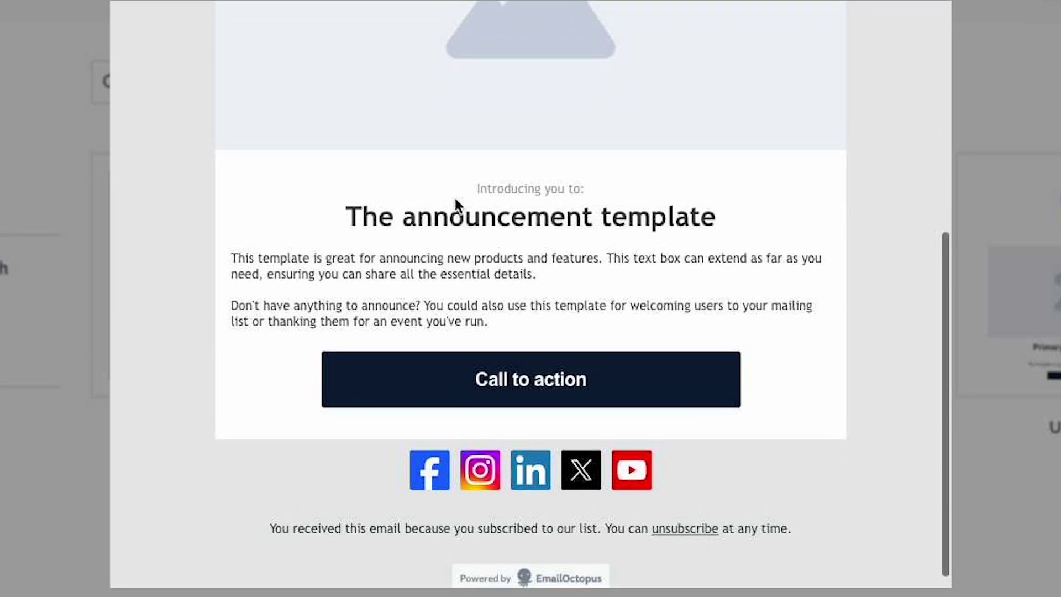
scroll(455, 206, "up", 2)
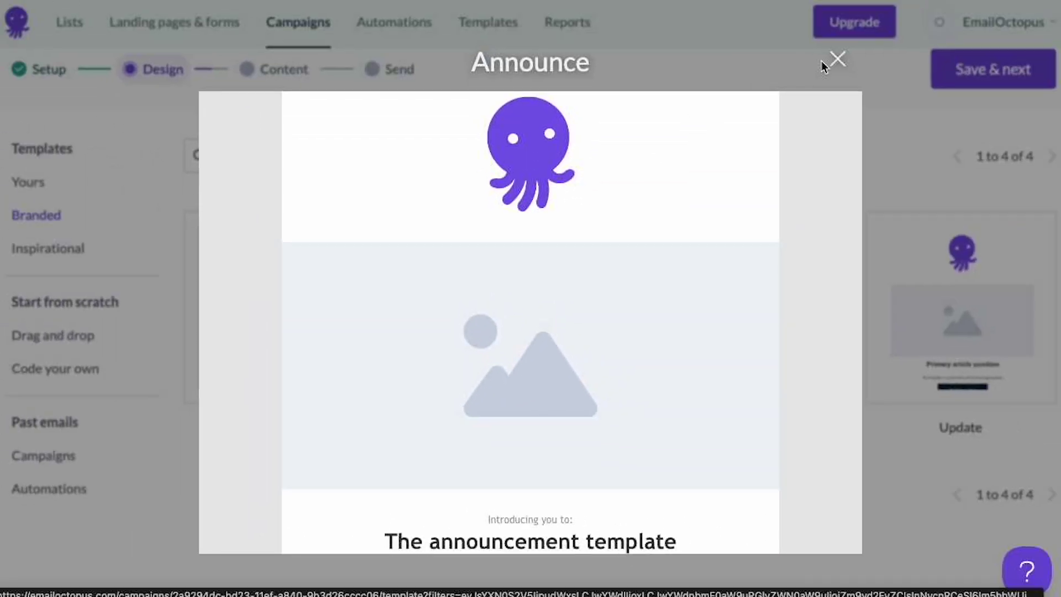
left_click(836, 60)
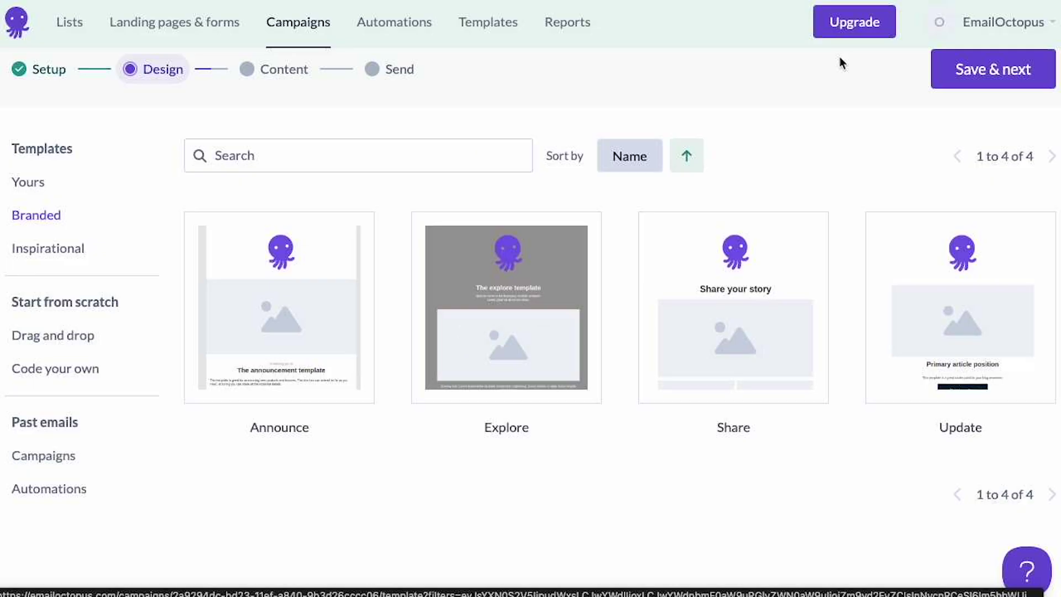
- Apply the Surfing newsletter template from Yours and scroll through it in the editor
left_click(34, 192)
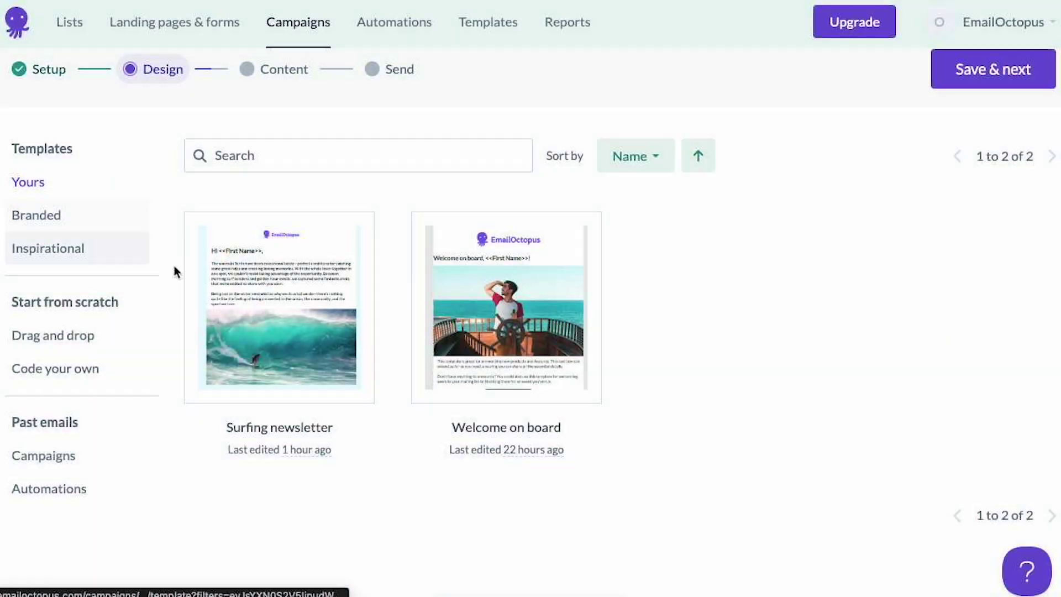
left_click(272, 330)
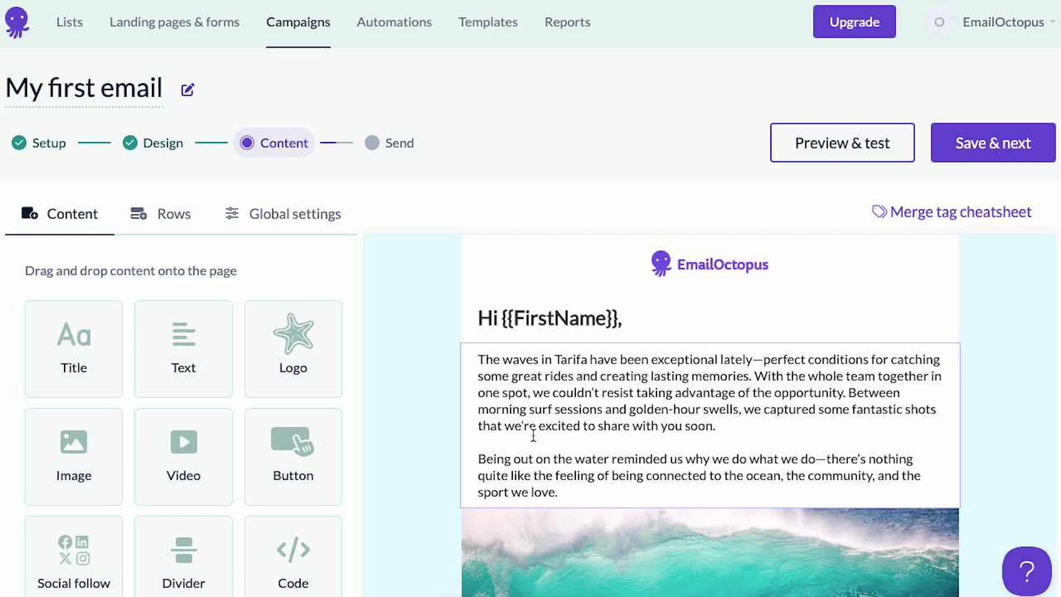
scroll(531, 433, "down", 7)
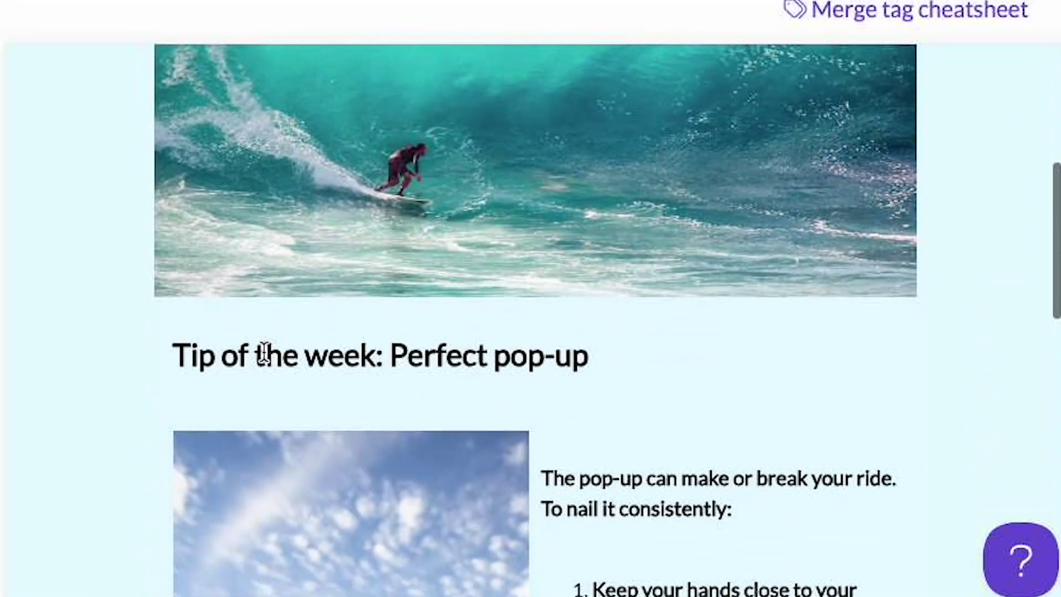
scroll(264, 353, "down", 15)
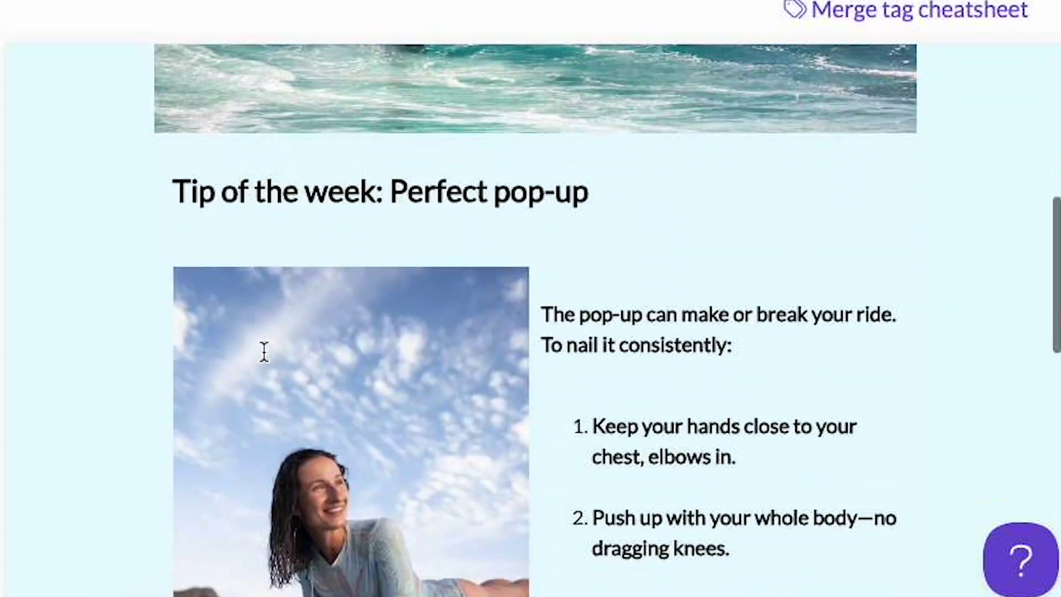
scroll(265, 361, "down", 15)
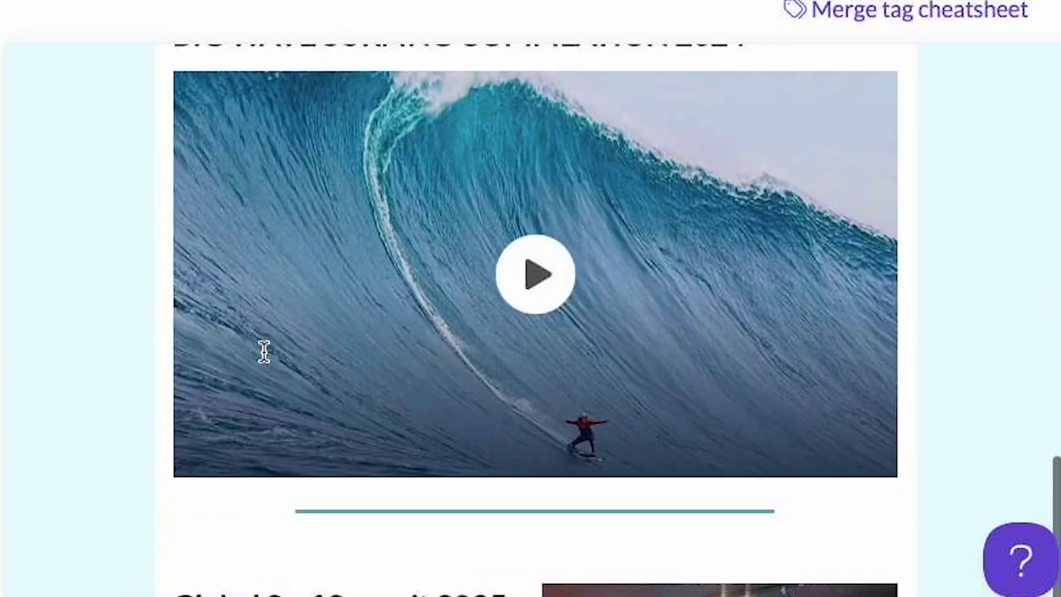
scroll(264, 354, "down", 3)
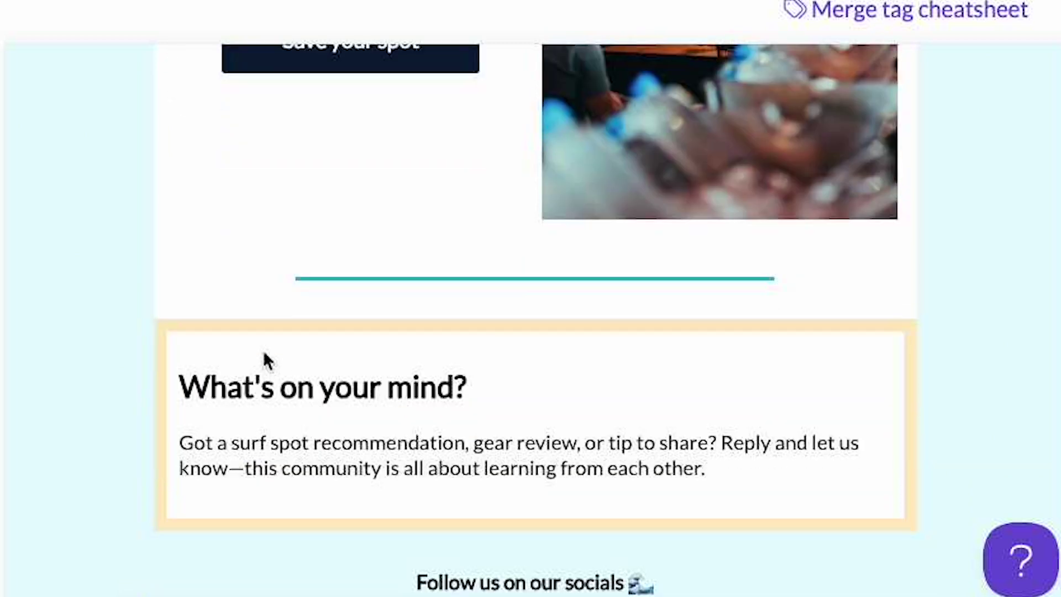
scroll(267, 360, "down", 3)
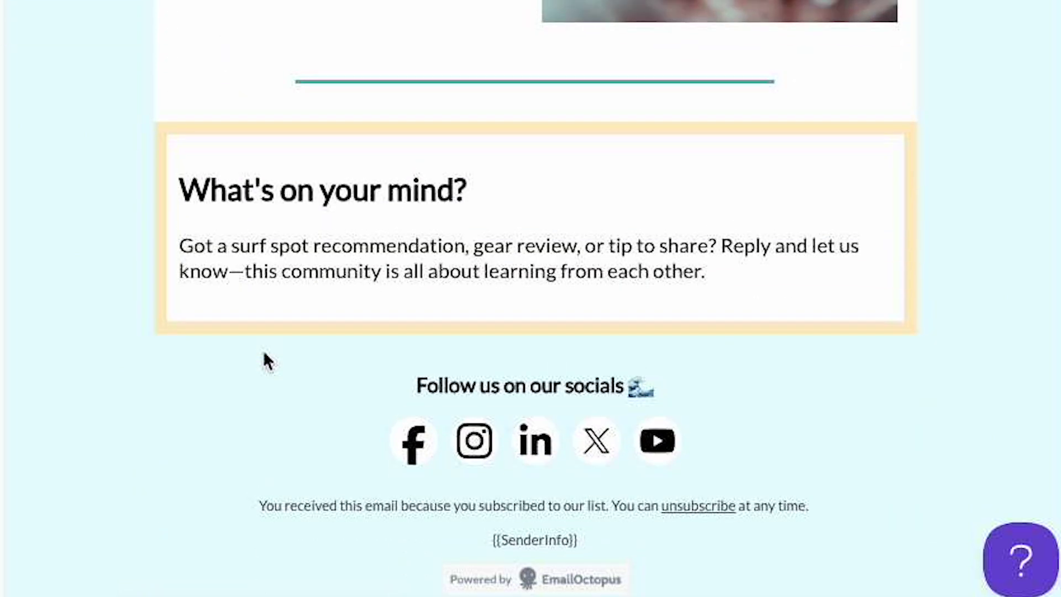
scroll(265, 360, "up", 20)
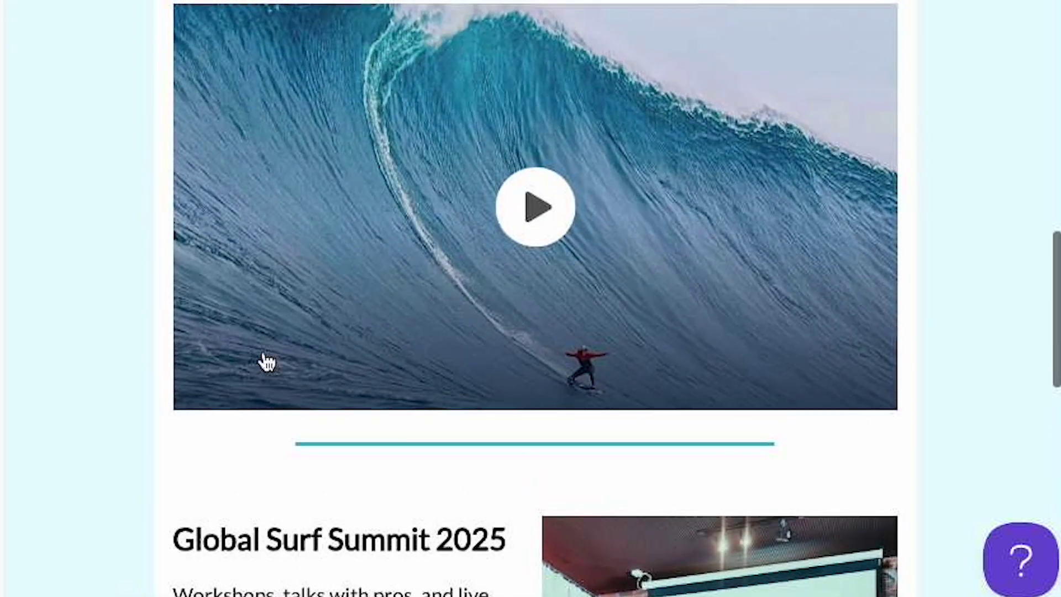
scroll(265, 360, "up", 10)
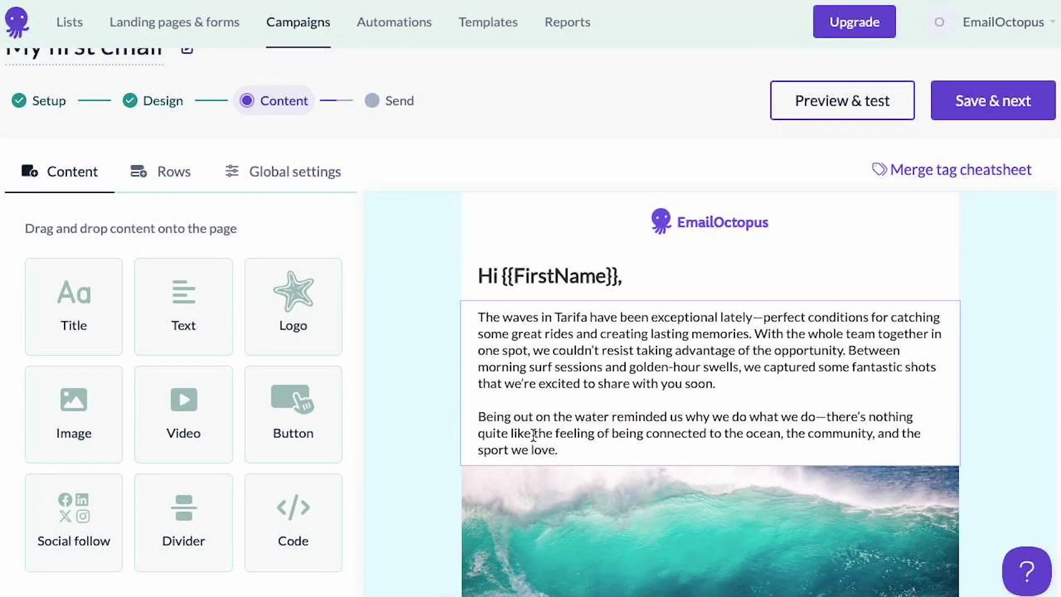
scroll(533, 434, "up", 1)
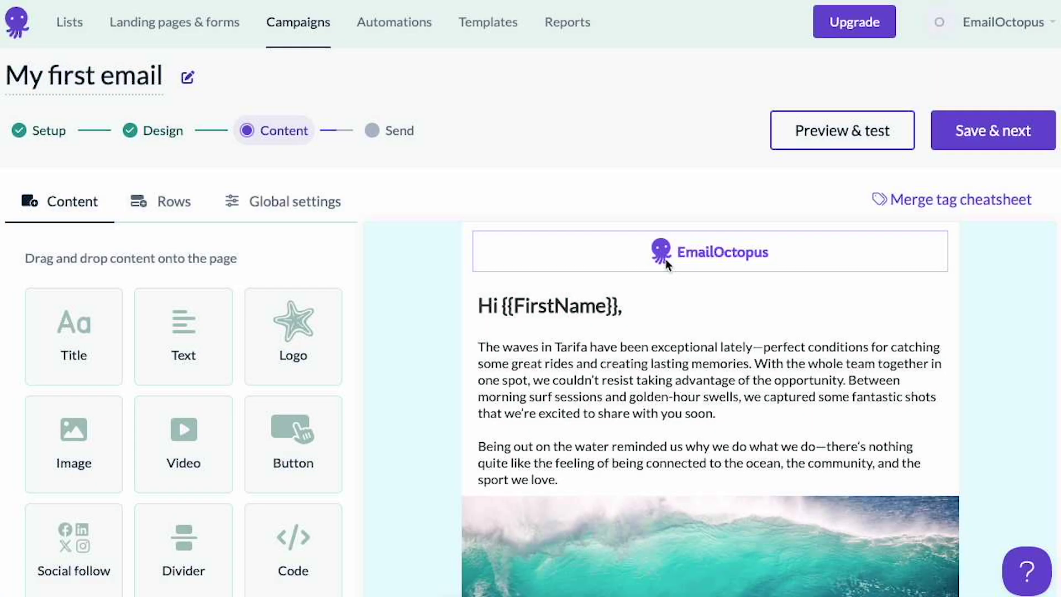
scroll(669, 390, "down", 10)
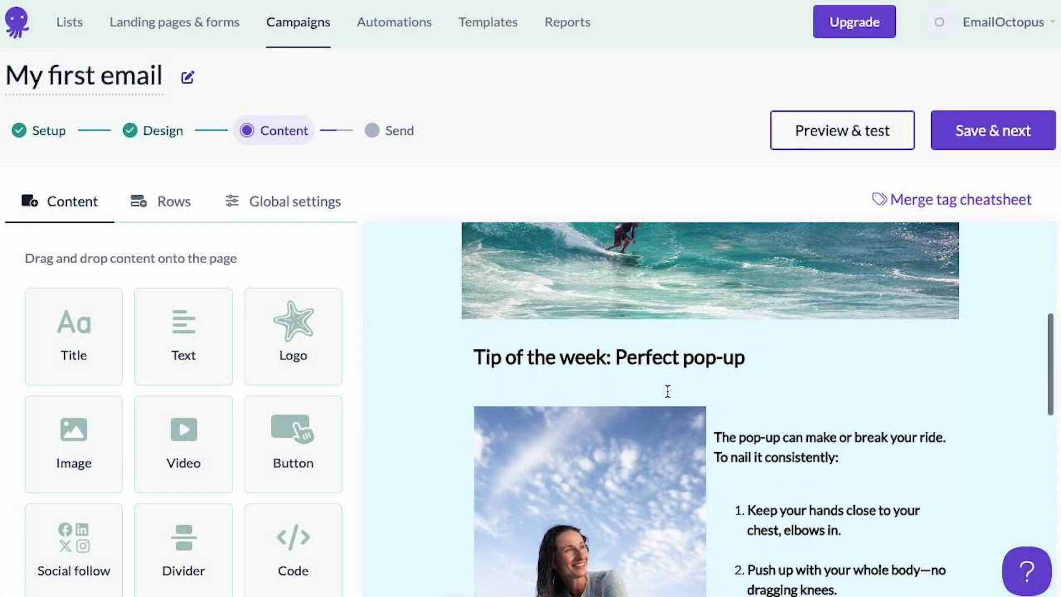
- Add an image block above Tip of the week and open its image picker
left_click_drag(85, 426, 592, 308)
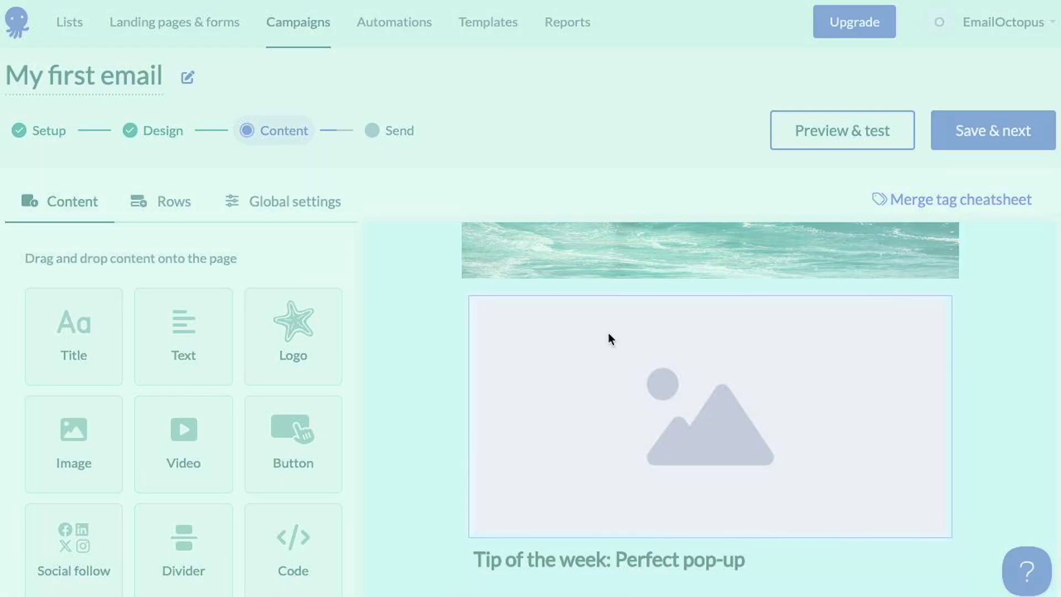
left_click(631, 360)
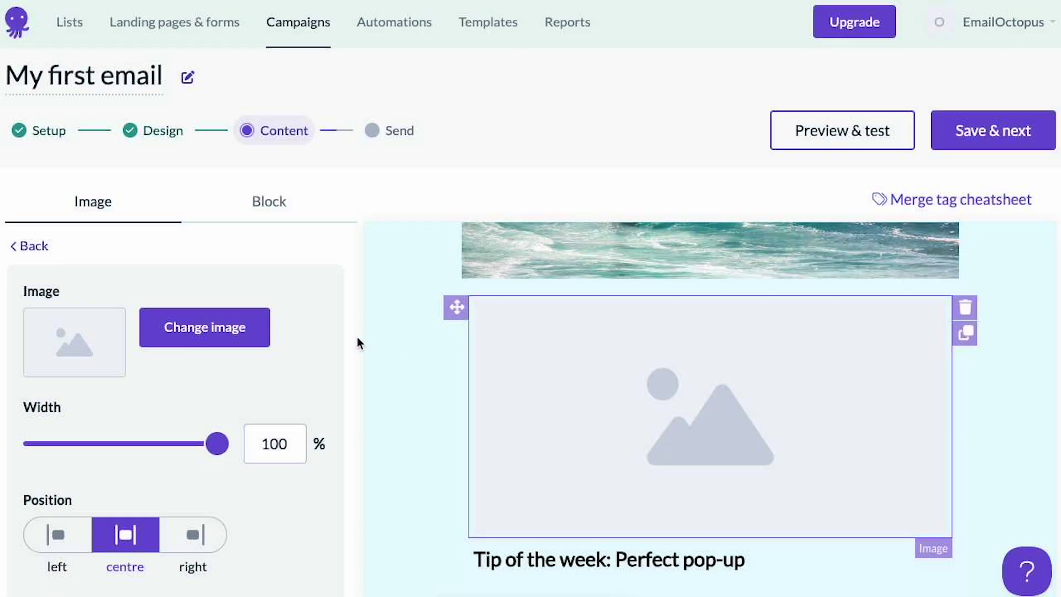
scroll(223, 331, "down", 2)
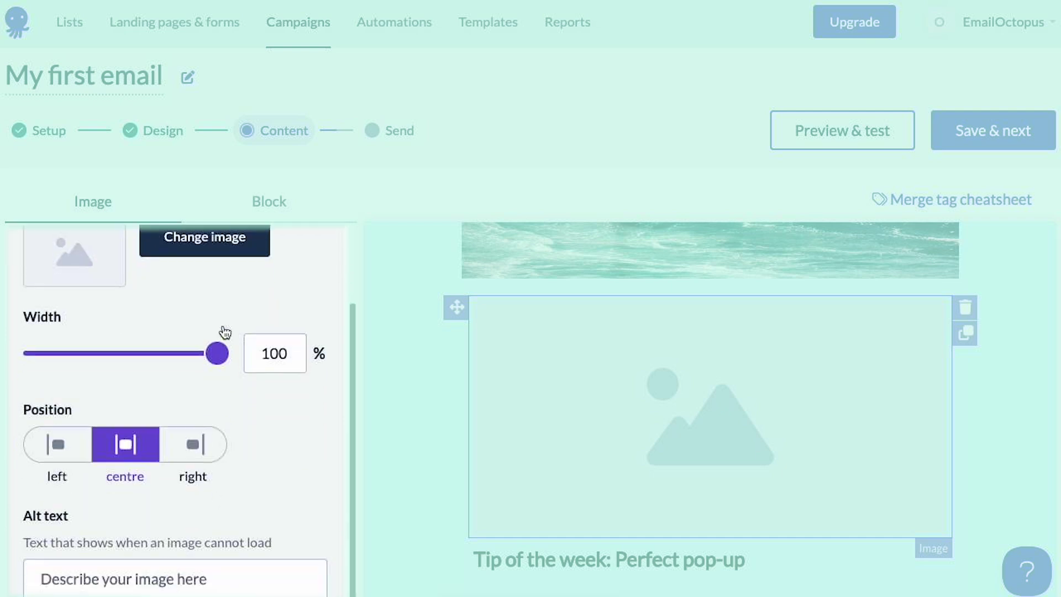
scroll(224, 330, "down", 3)
scroll(225, 330, "up", 3)
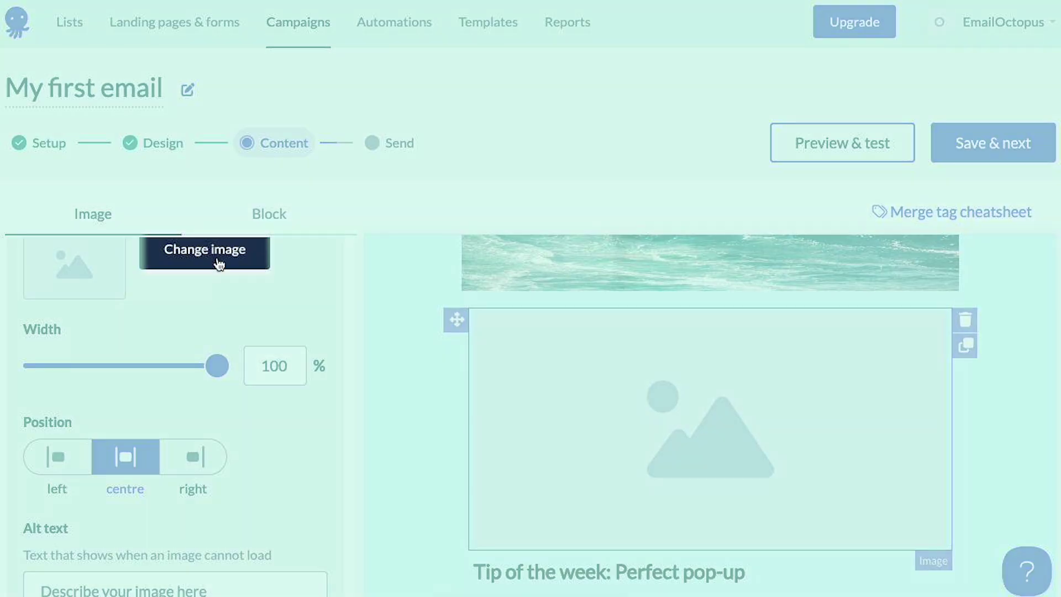
left_click(219, 264)
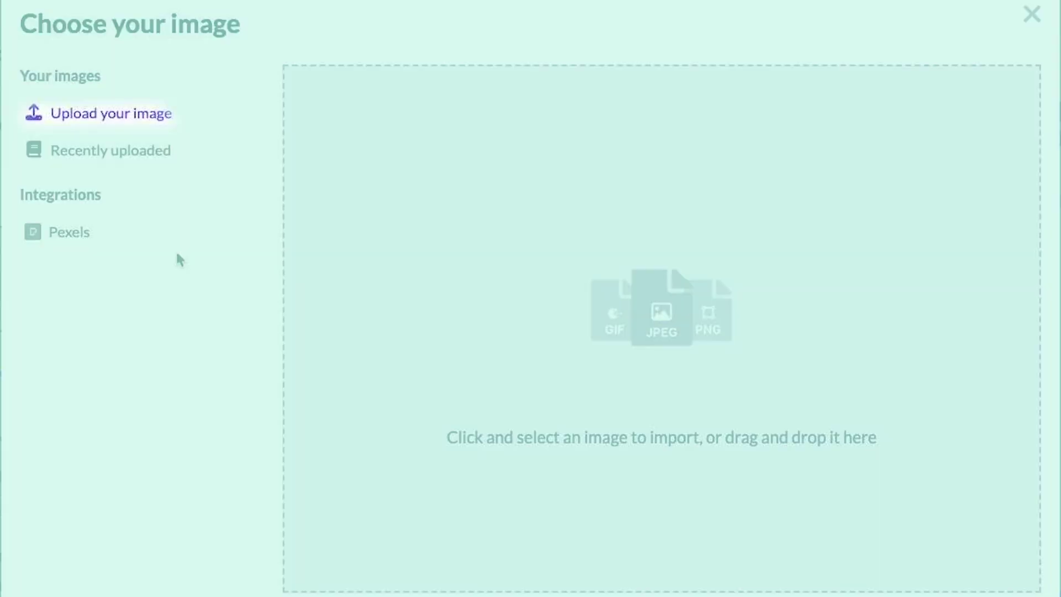
- Browse Recently uploaded and Pexels images, close the picker, and delete the empty image block
left_click(154, 160)
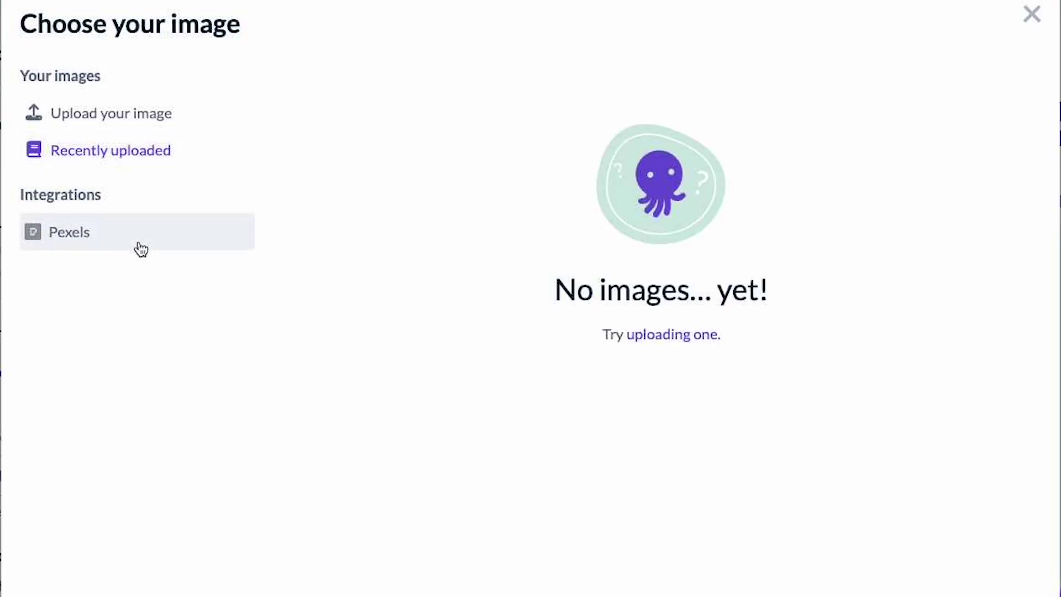
left_click(139, 247)
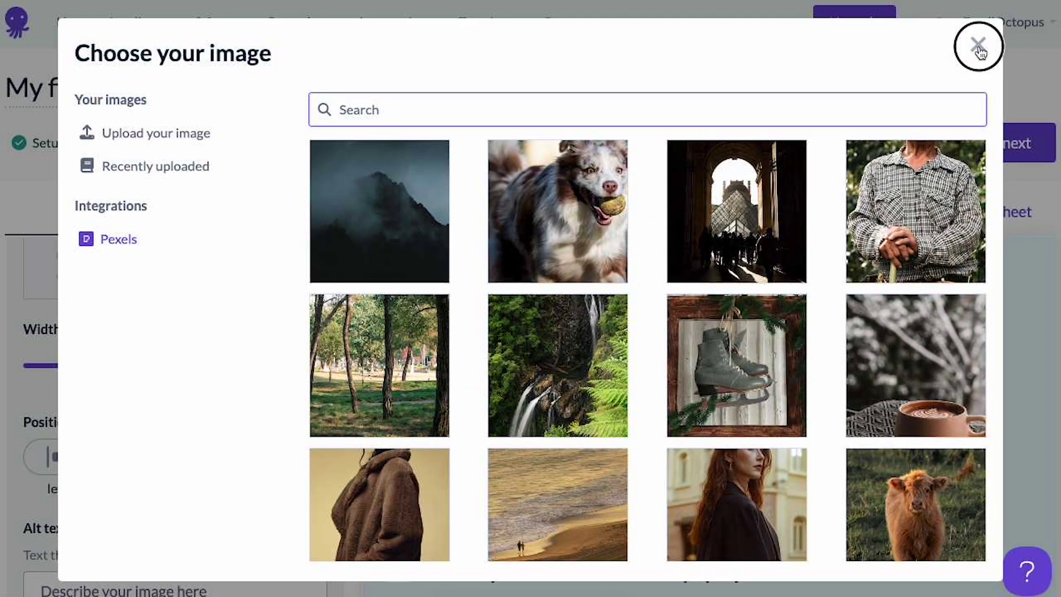
left_click(978, 46)
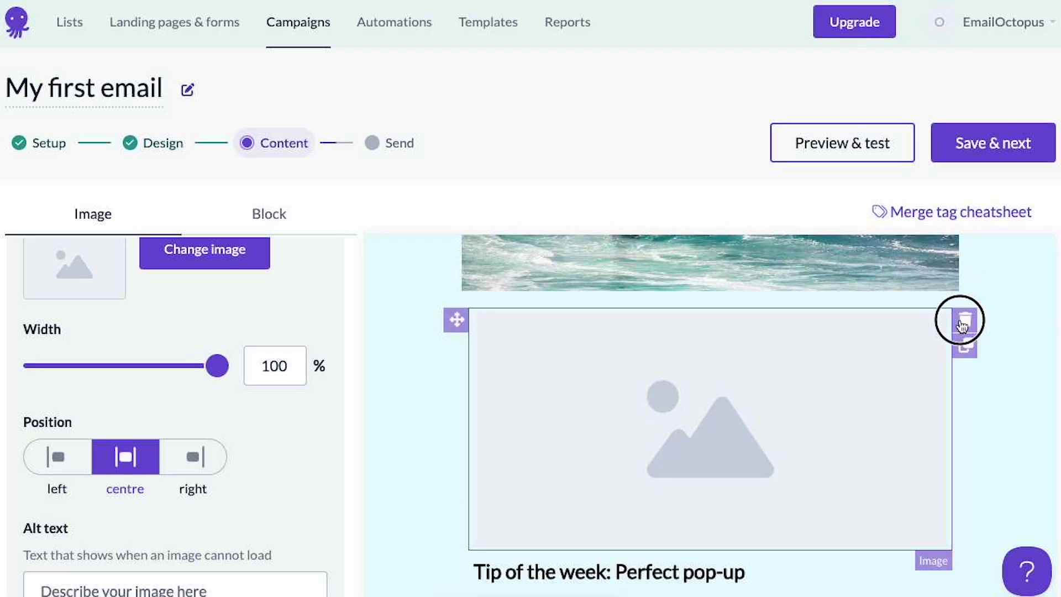
left_click(961, 324)
left_click(689, 372)
scroll(672, 374, "up", 5)
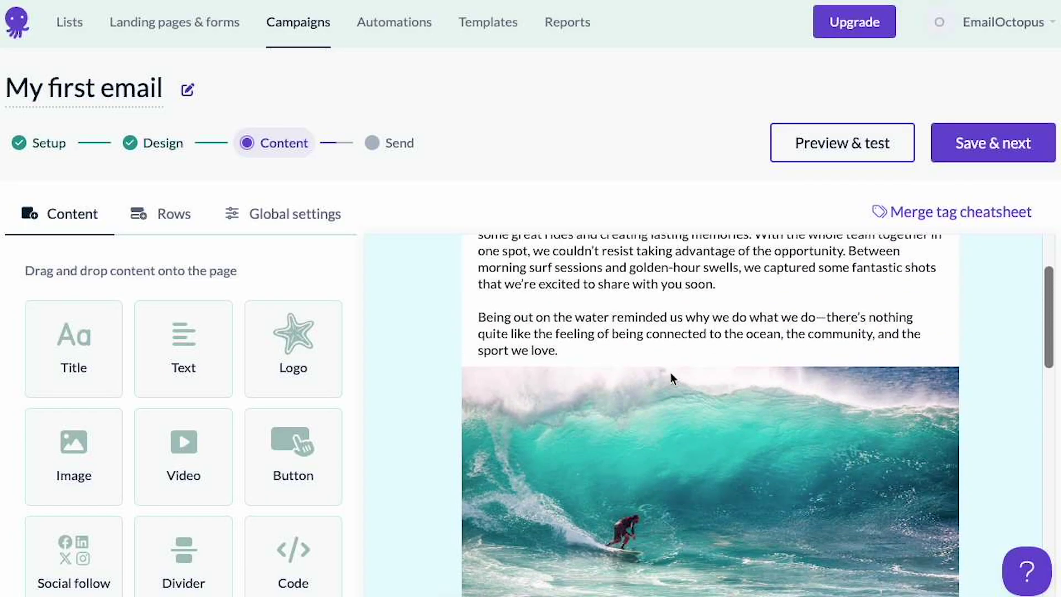
scroll(672, 379, "up", 2)
left_click_drag(732, 372, 497, 305)
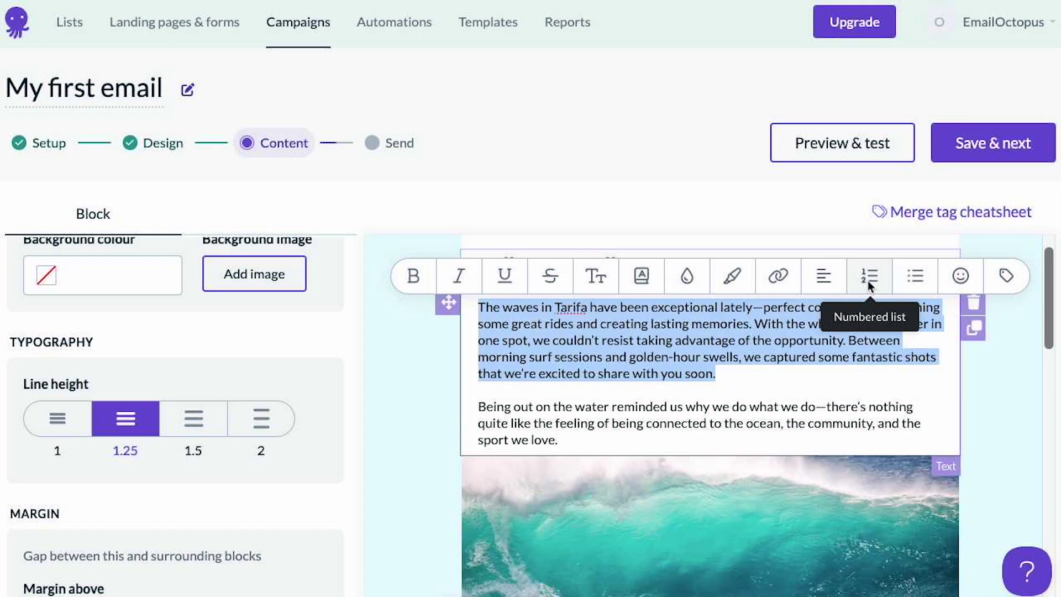
left_click(1007, 275)
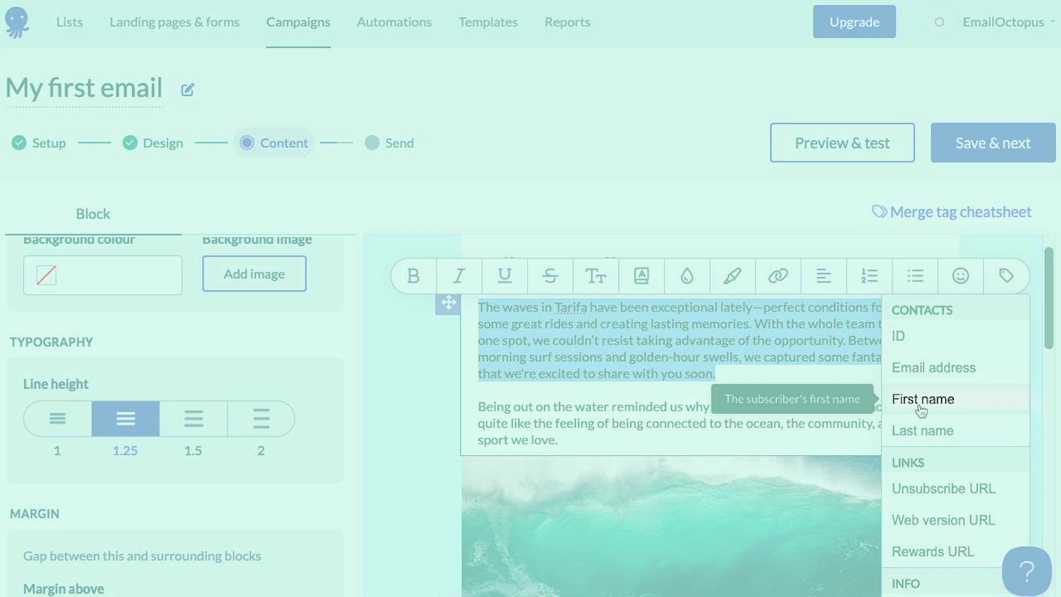
left_click(778, 275)
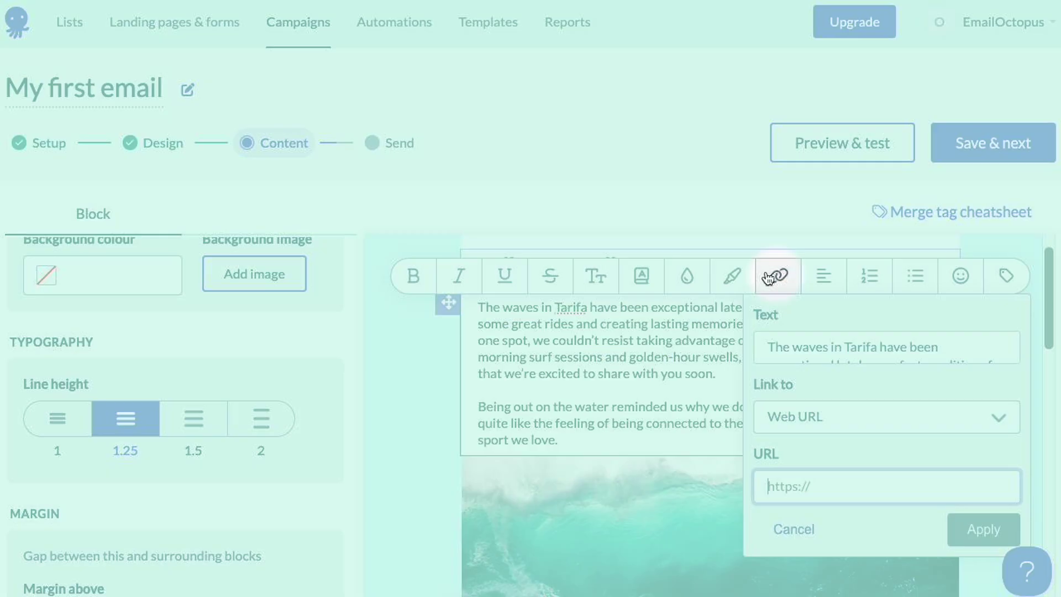
left_click(687, 385)
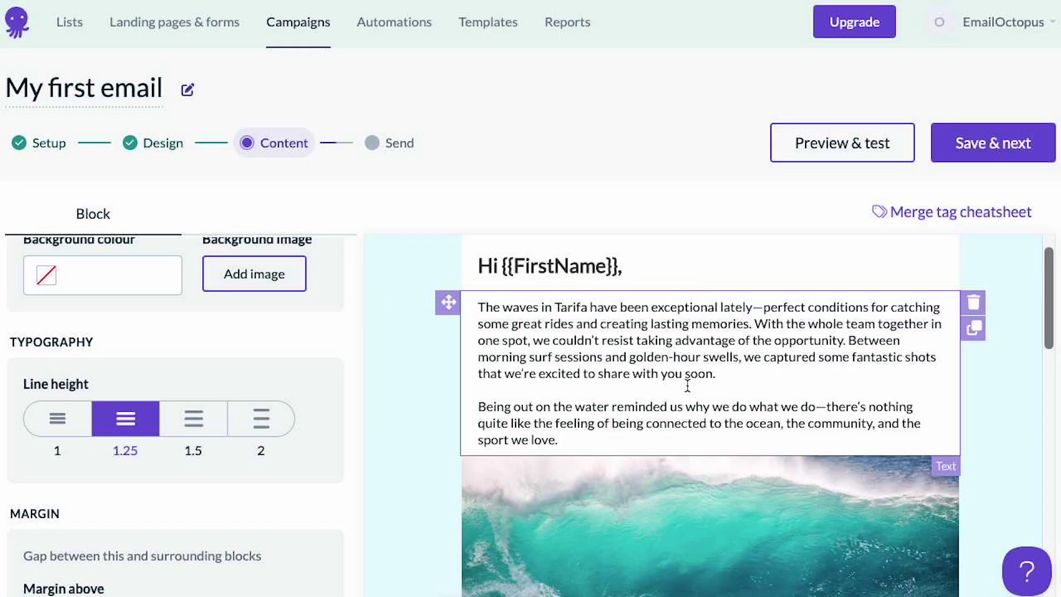
scroll(687, 385, "down", 15)
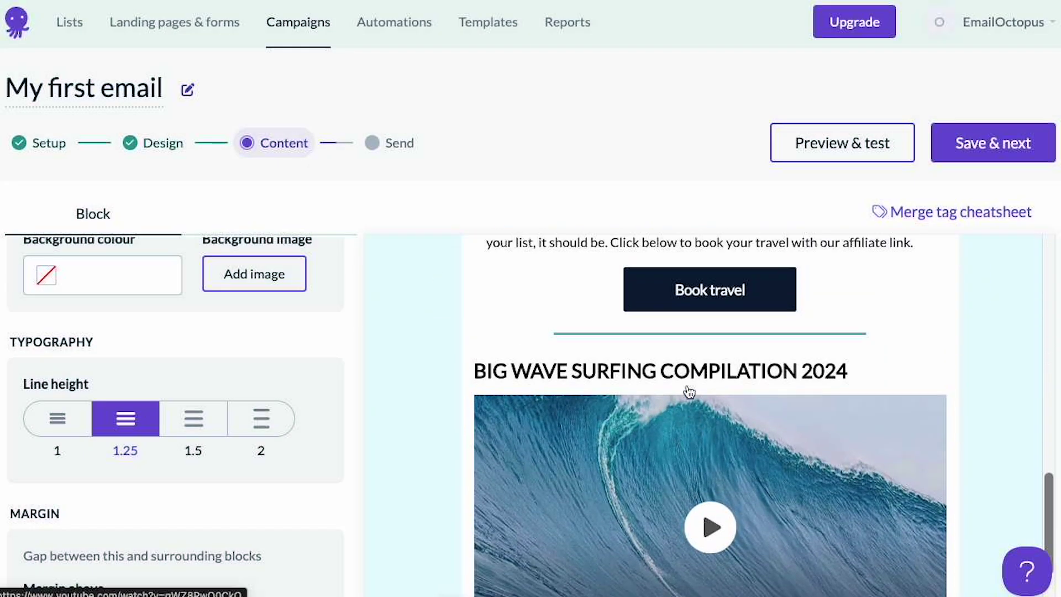
scroll(689, 391, "up", 1)
left_click(712, 327)
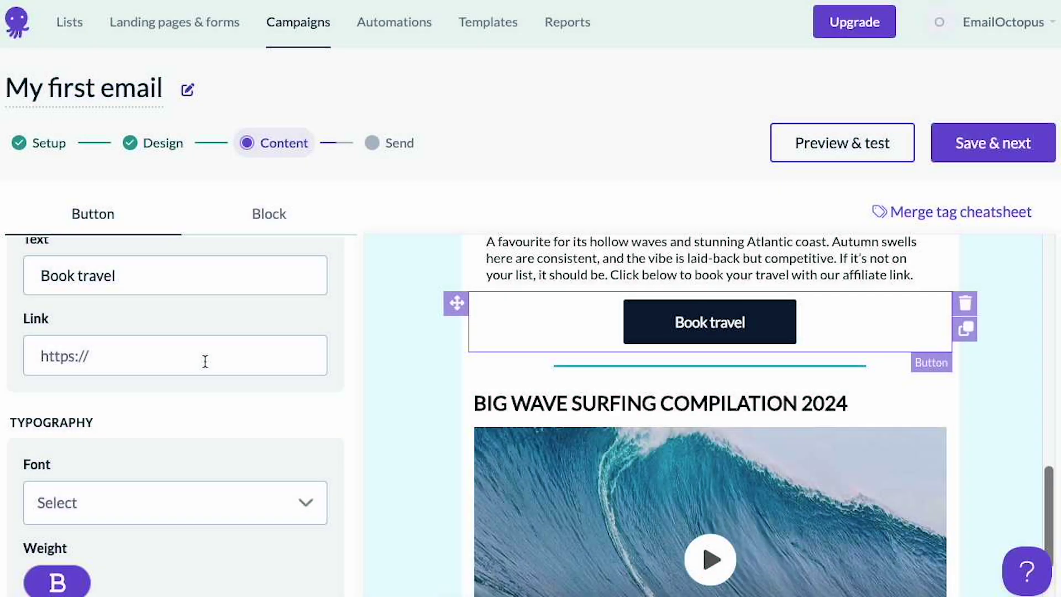
scroll(205, 360, "down", 10)
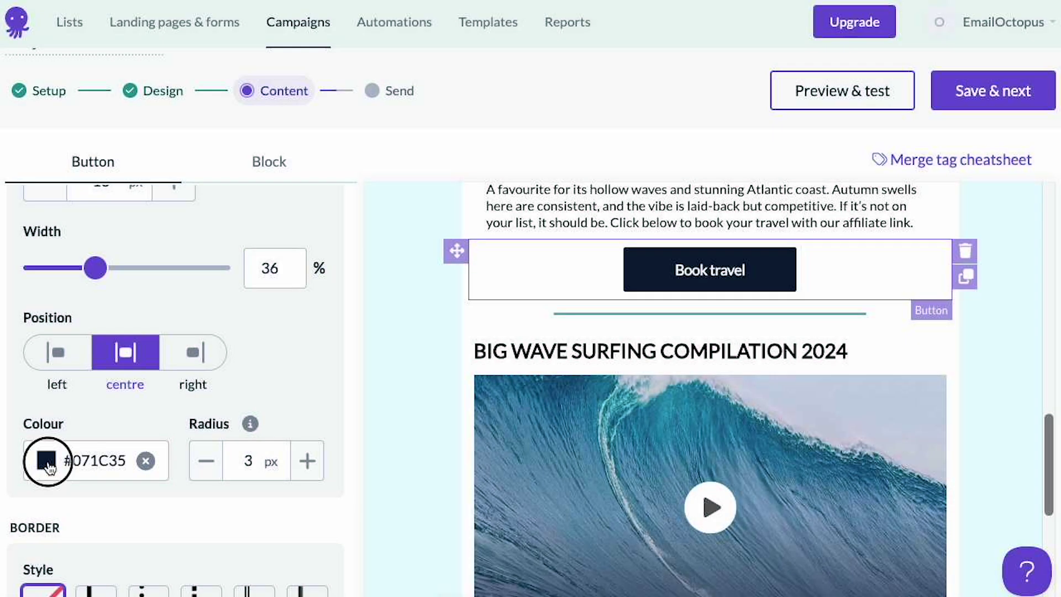
left_click(73, 471)
scroll(117, 506, "down", 1)
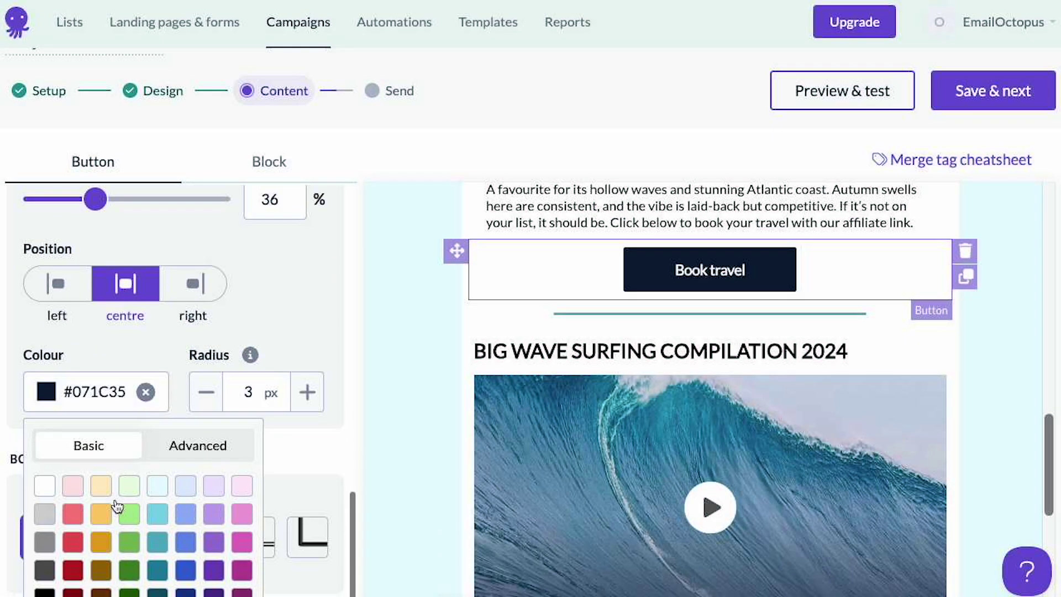
scroll(126, 500, "down", 1)
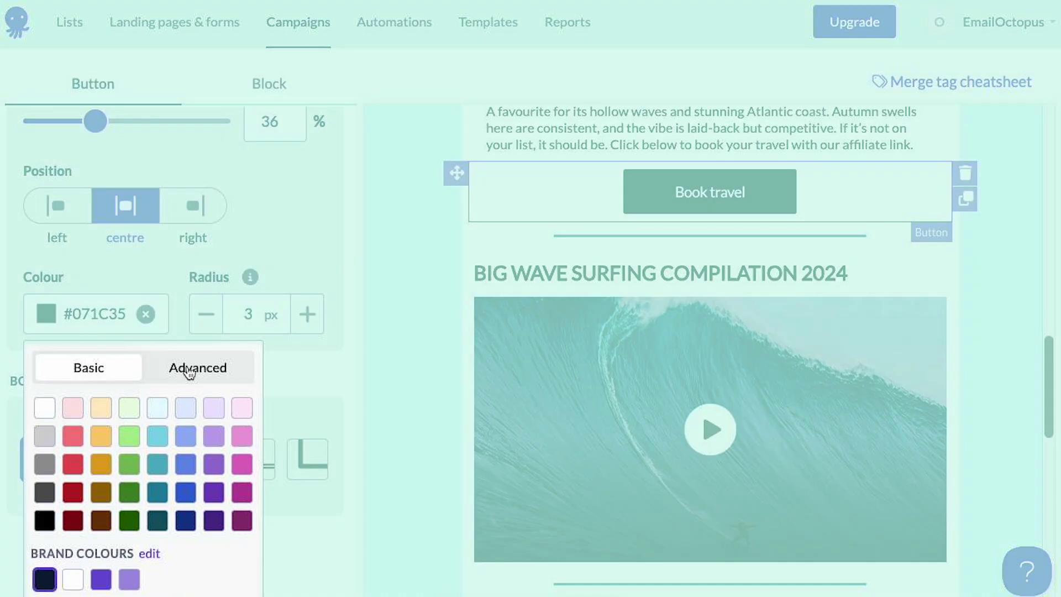
left_click(190, 371)
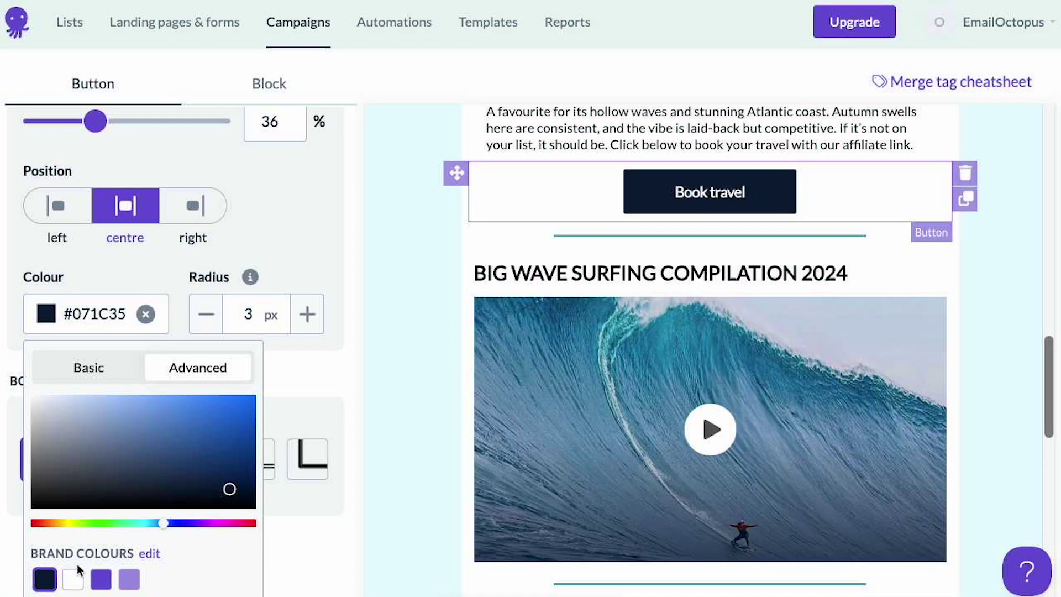
left_click(402, 457)
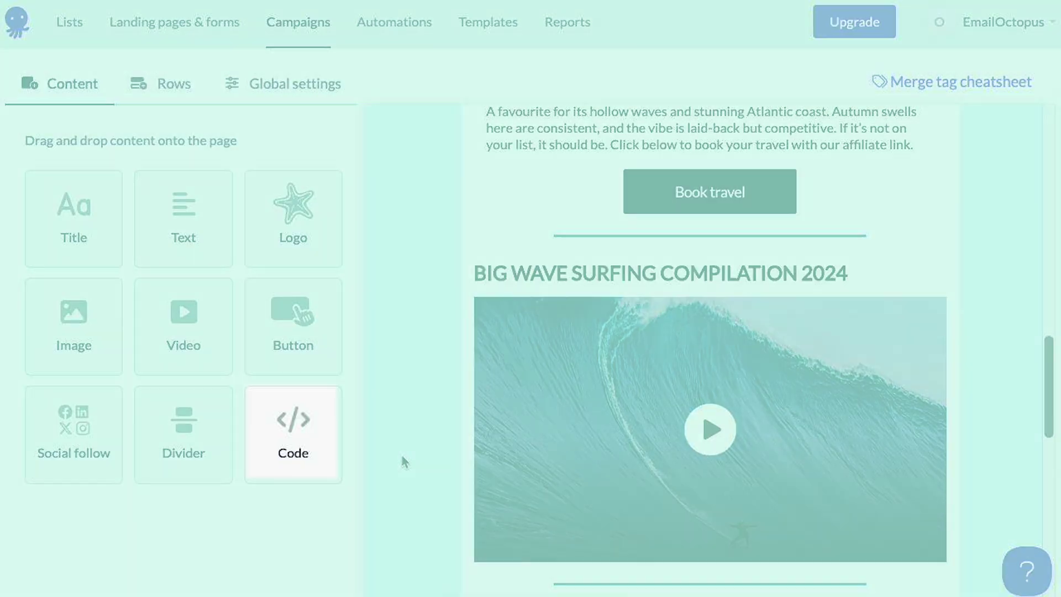
left_click_drag(277, 442, 564, 273)
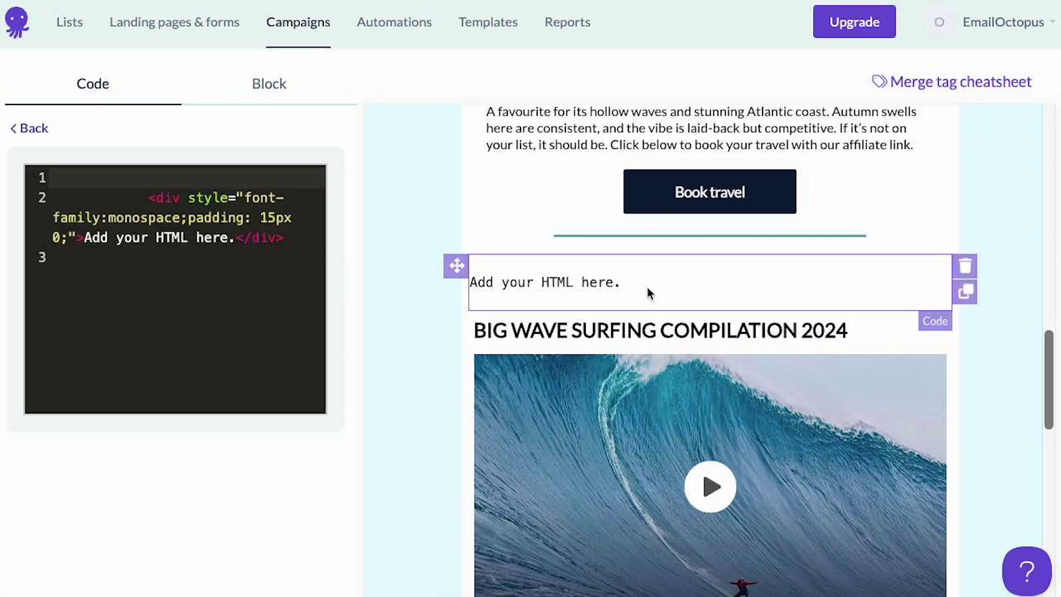
left_click(965, 266)
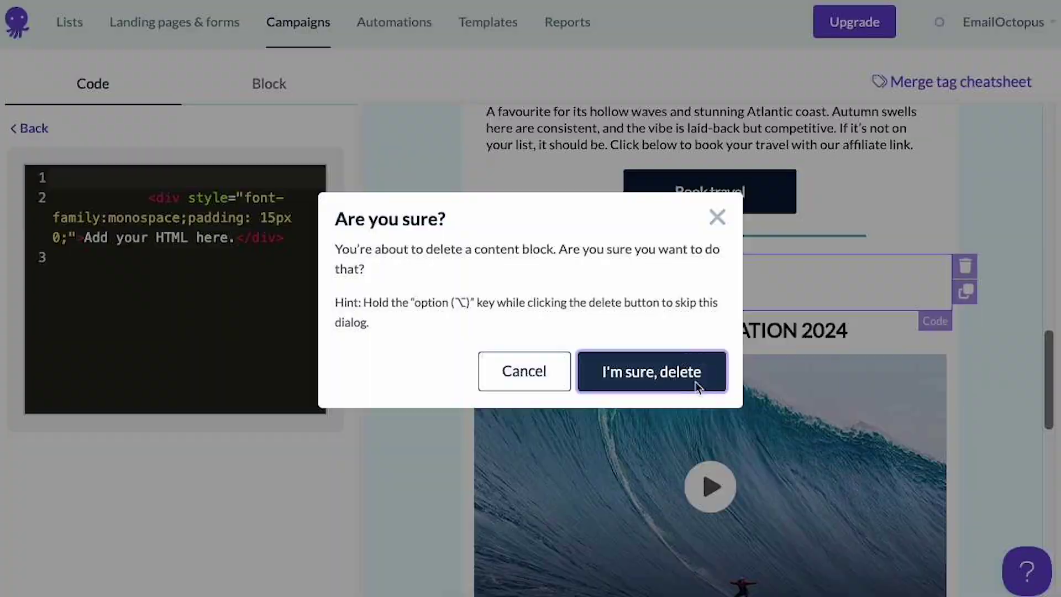
left_click(694, 383)
scroll(699, 390, "down", 10)
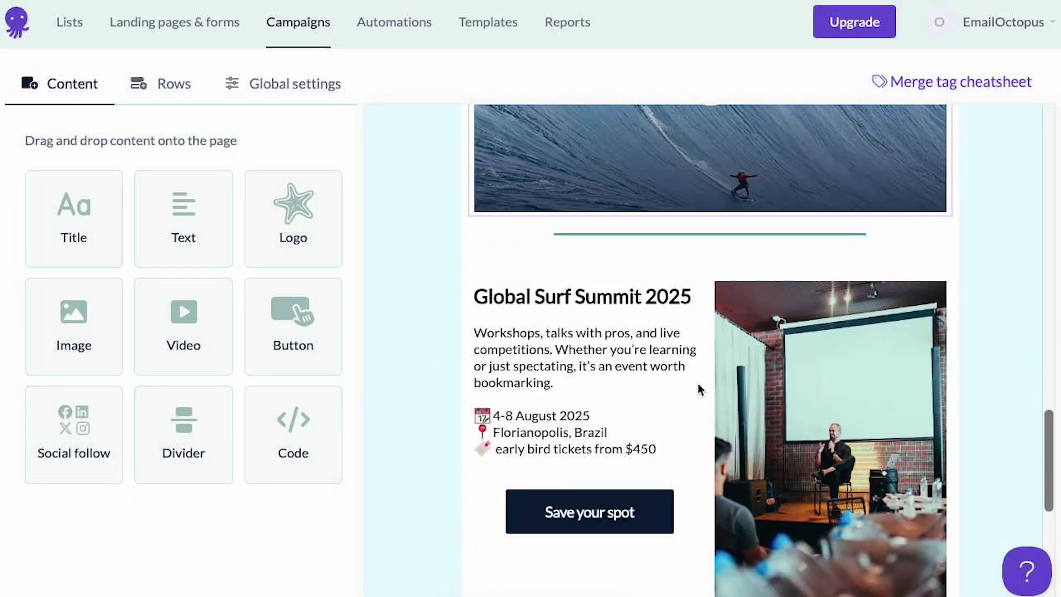
- Give the footer's social follow icons the circled style and full colour, keeping YouTube
scroll(699, 390, "down", 2)
left_click(664, 491)
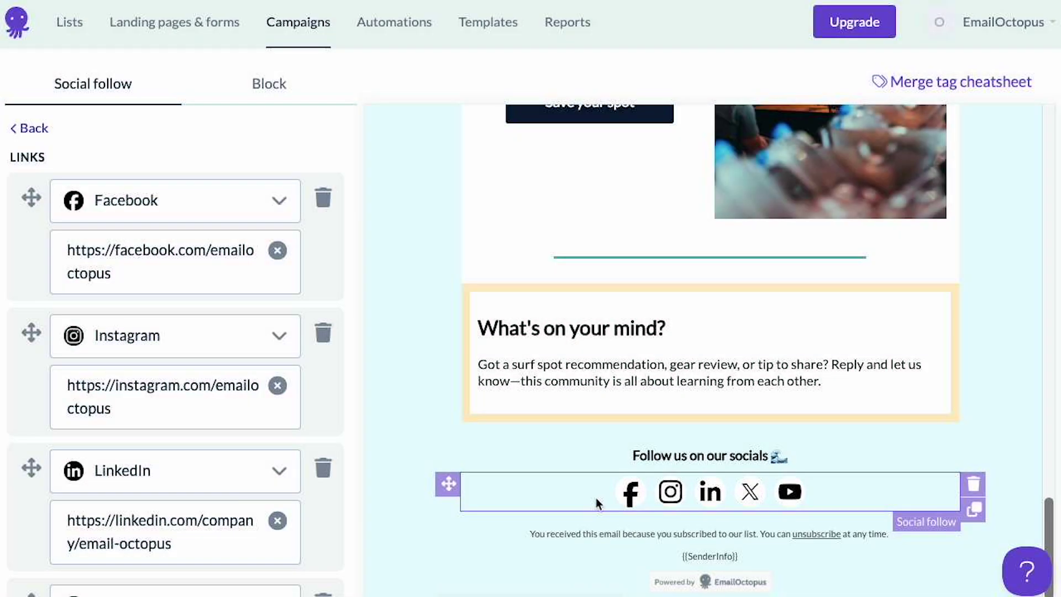
scroll(161, 472, "down", 7)
left_click(280, 349)
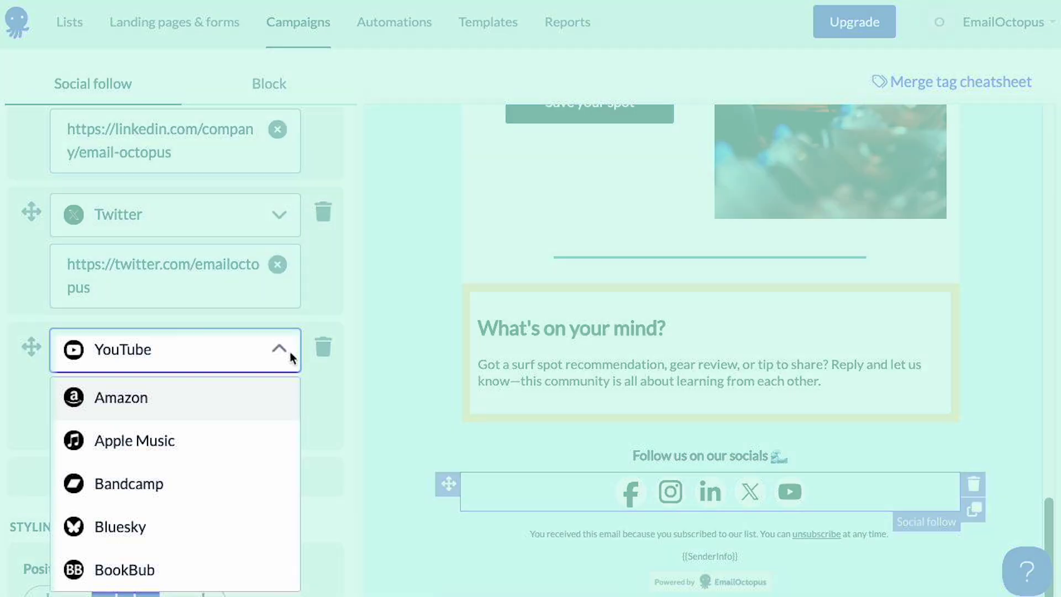
scroll(207, 450, "down", 15)
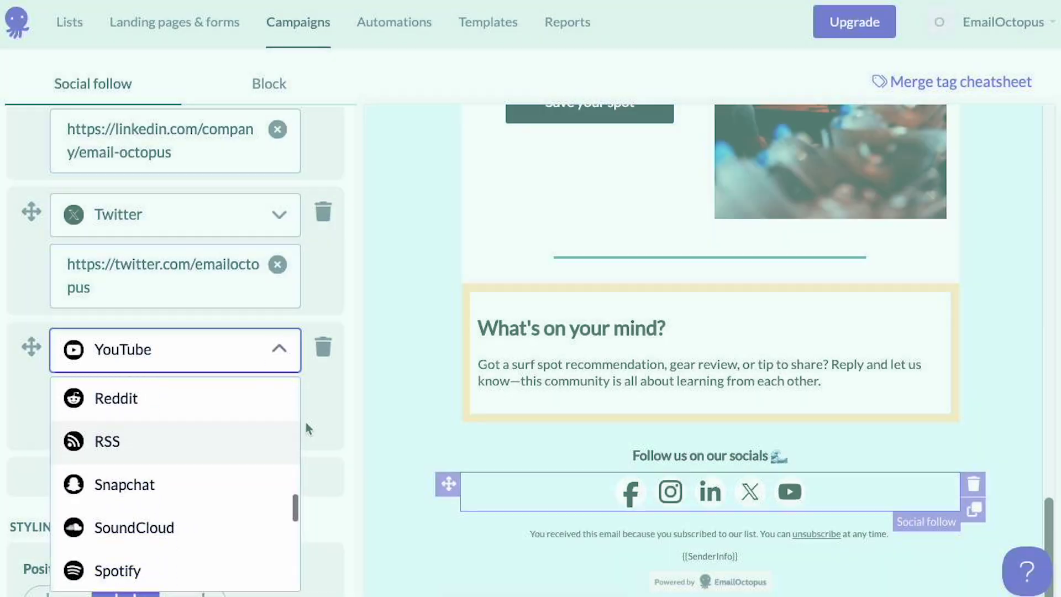
left_click(330, 420)
scroll(238, 481, "down", 4)
left_click(132, 478)
left_click(39, 563)
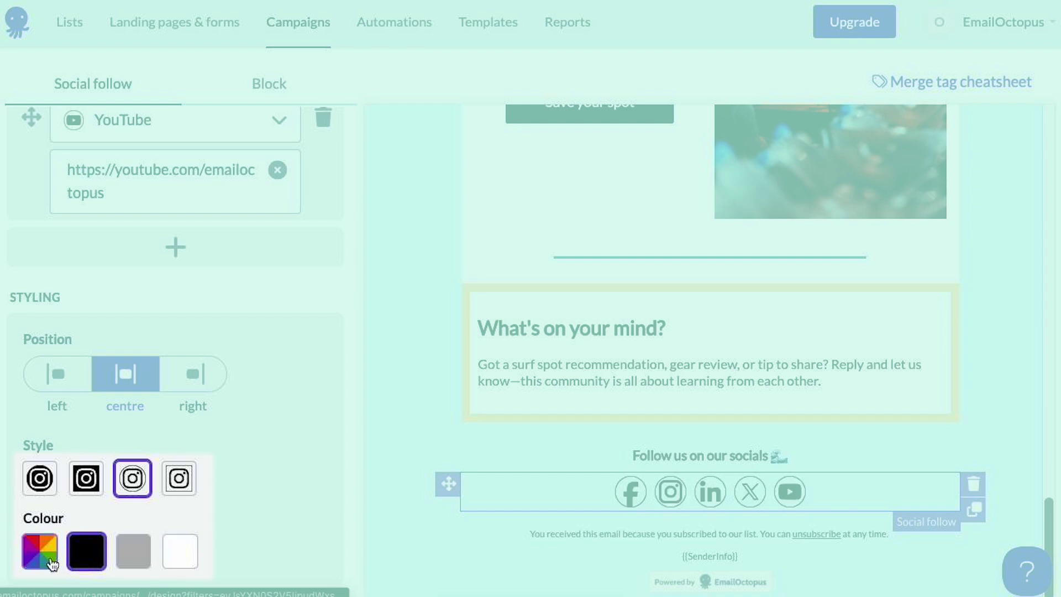
left_click(407, 457)
left_click(299, 101)
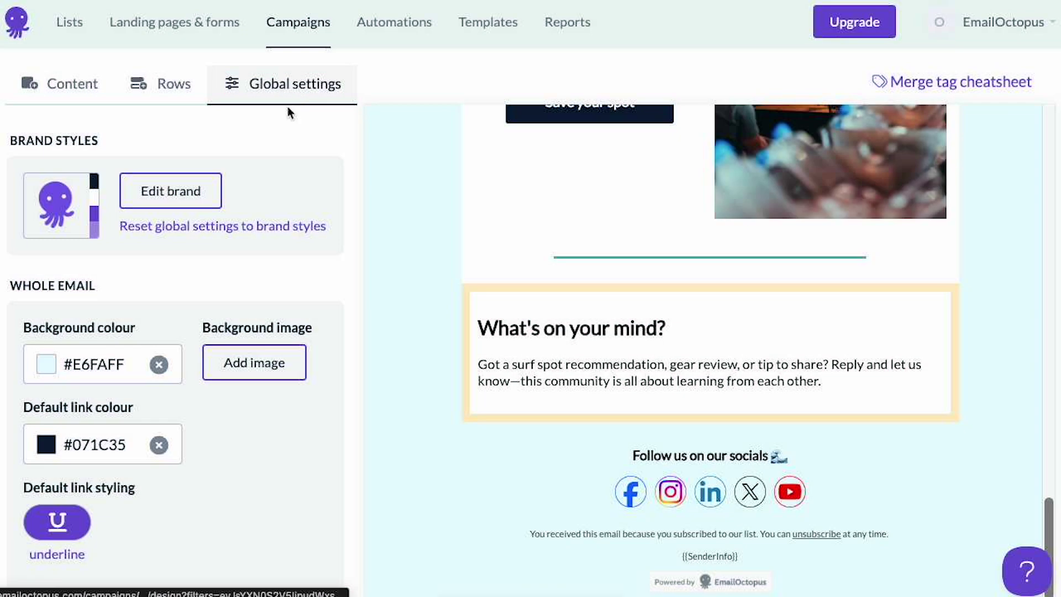
- Review the Global settings (600 px wide, centred, 16 px Lato), then show the 1–4 column row layouts
scroll(264, 272, "down", 4)
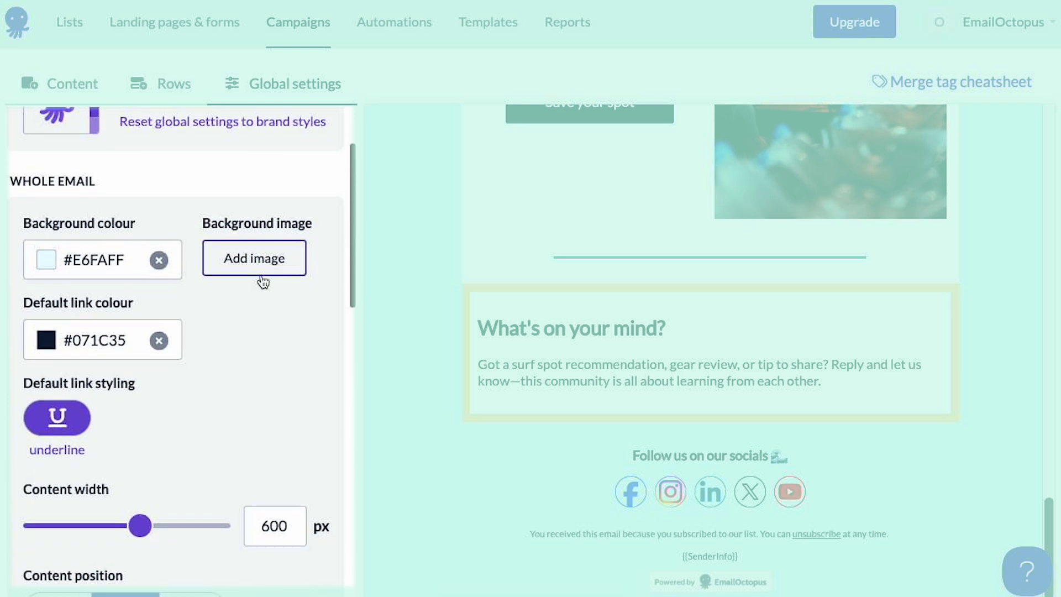
scroll(263, 282, "down", 8)
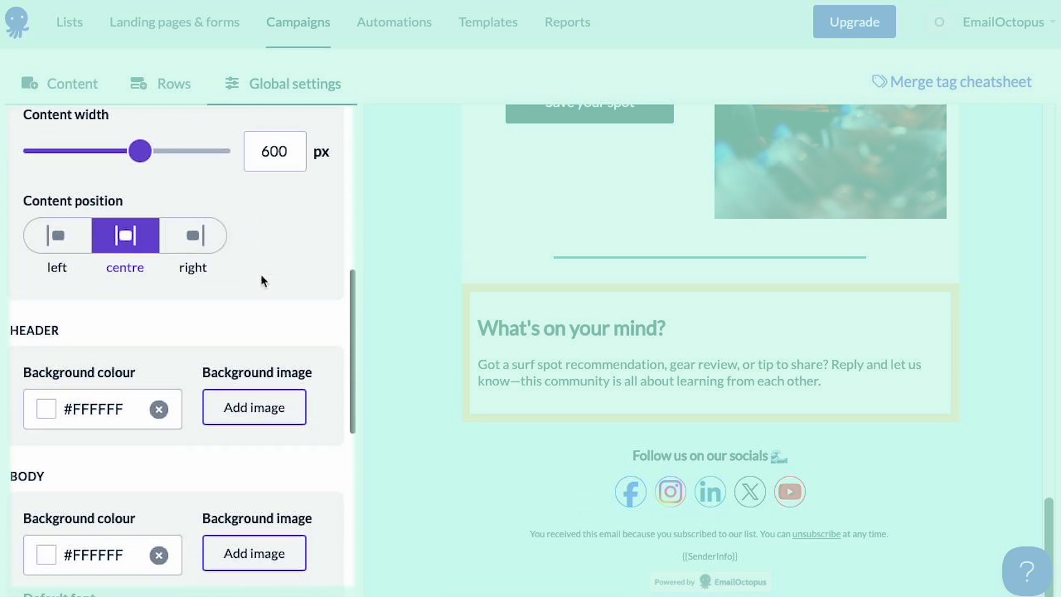
scroll(263, 280, "down", 7)
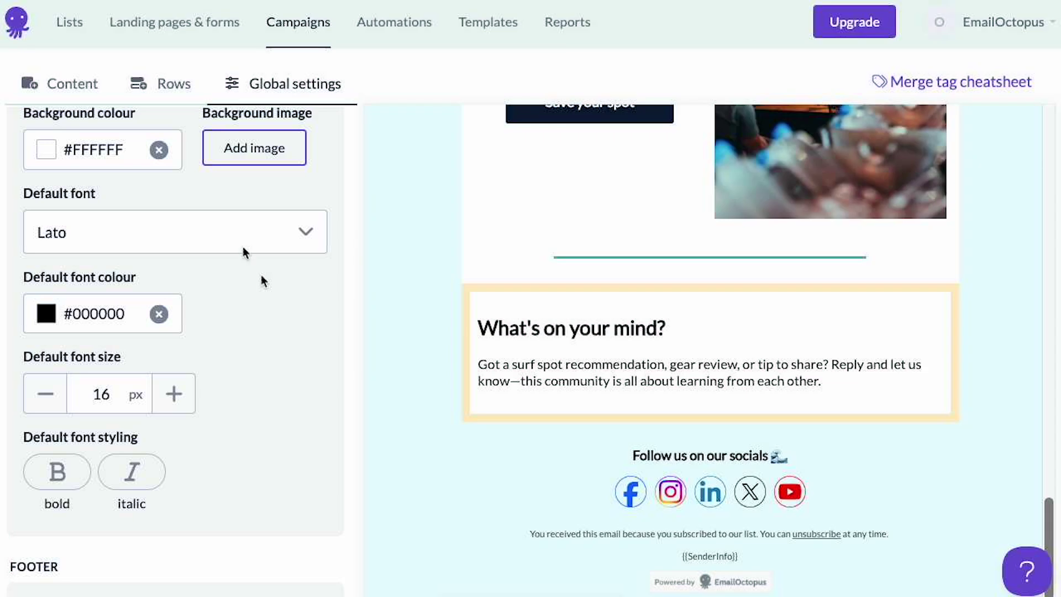
left_click(167, 84)
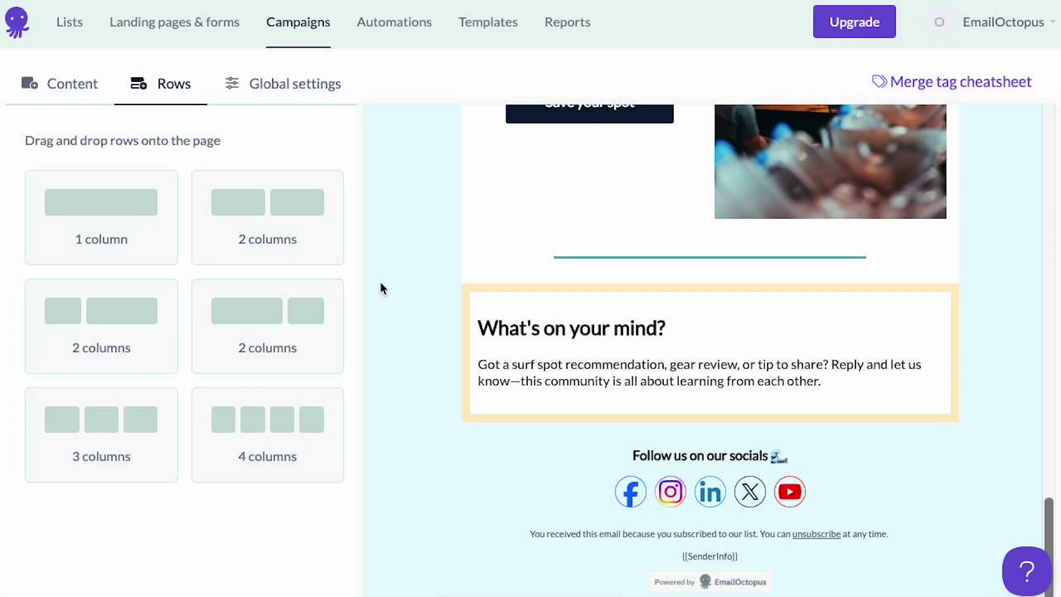
- Add an empty two-column row, move it below the What's on your mind? box, then delete it
left_click_drag(316, 252, 611, 277)
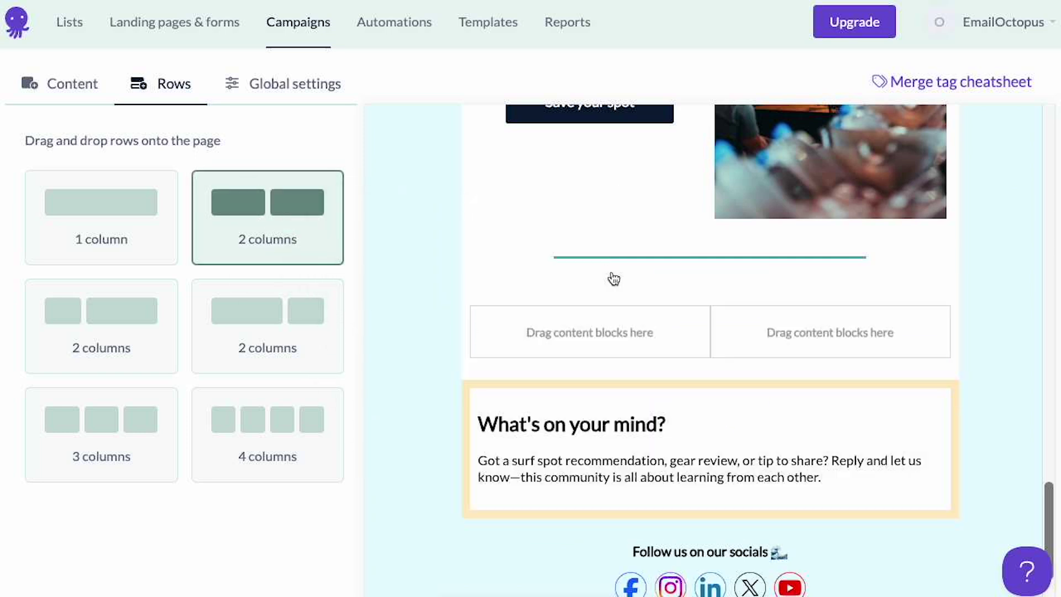
left_click(488, 308)
left_click_drag(448, 296, 479, 381)
left_click(974, 435)
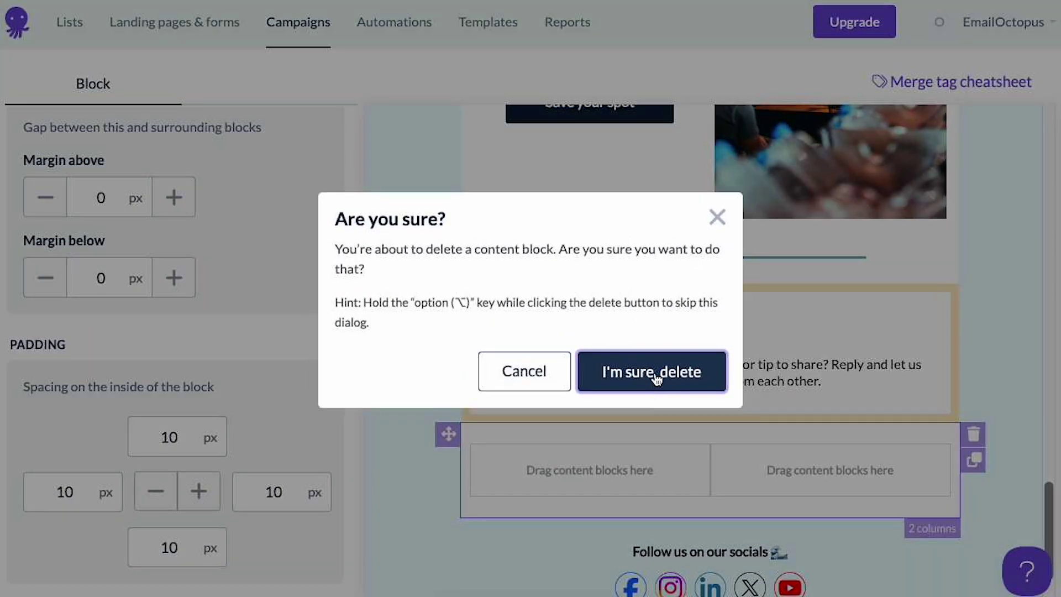
left_click(653, 371)
- Open the Preview & test window for My first email
scroll(842, 271, "up", 5)
scroll(842, 271, "up", 3)
left_click(843, 147)
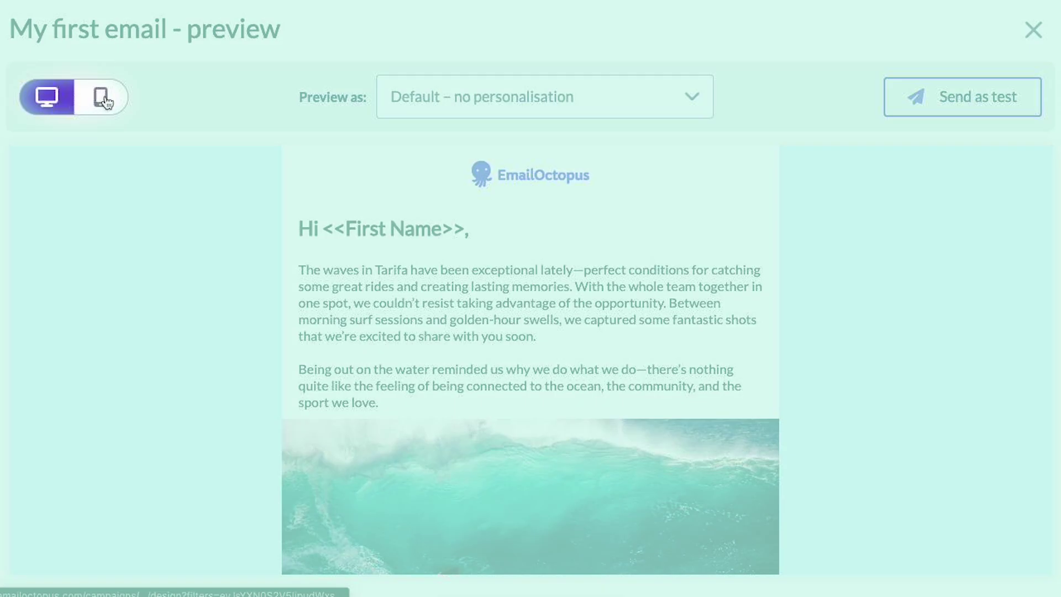
- Preview My first email in mobile layout
left_click(114, 103)
scroll(528, 343, "down", 3)
scroll(527, 342, "down", 5)
scroll(527, 343, "up", 10)
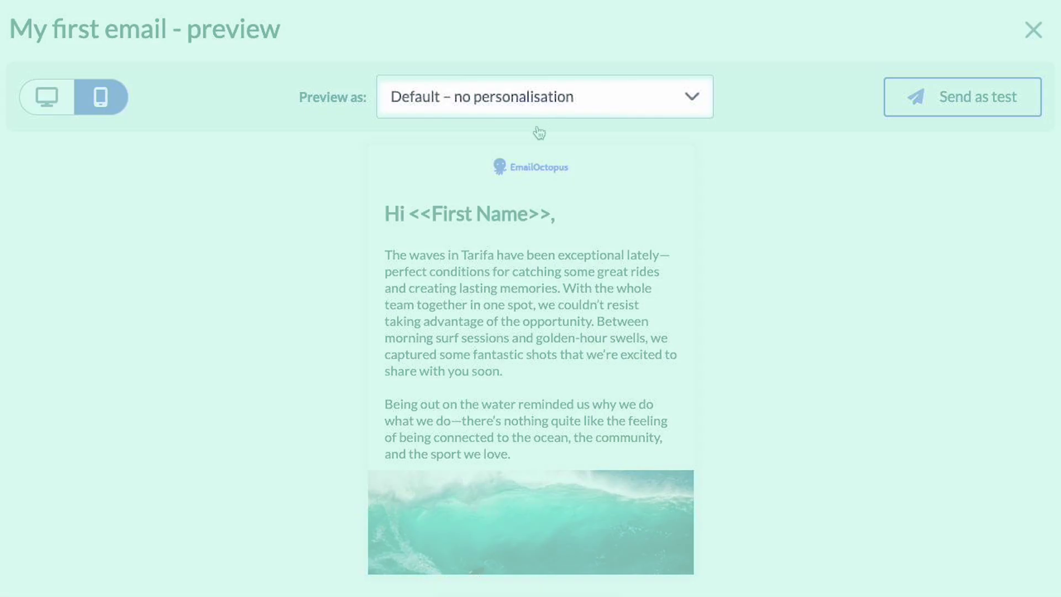
- Preview the email personalised for two different subscribers, then bring up Send as test
left_click(540, 96)
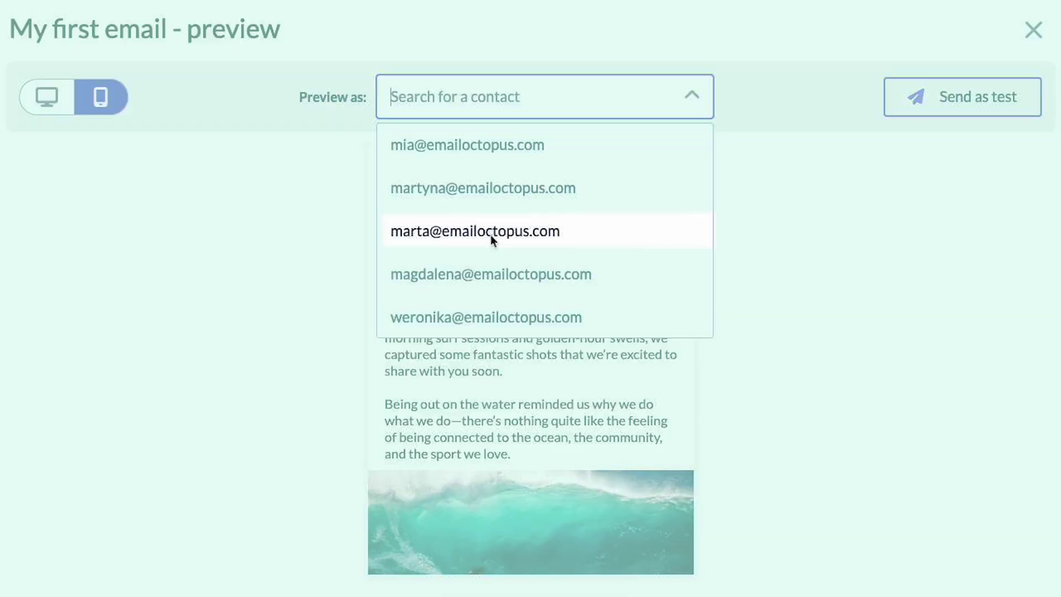
left_click(492, 230)
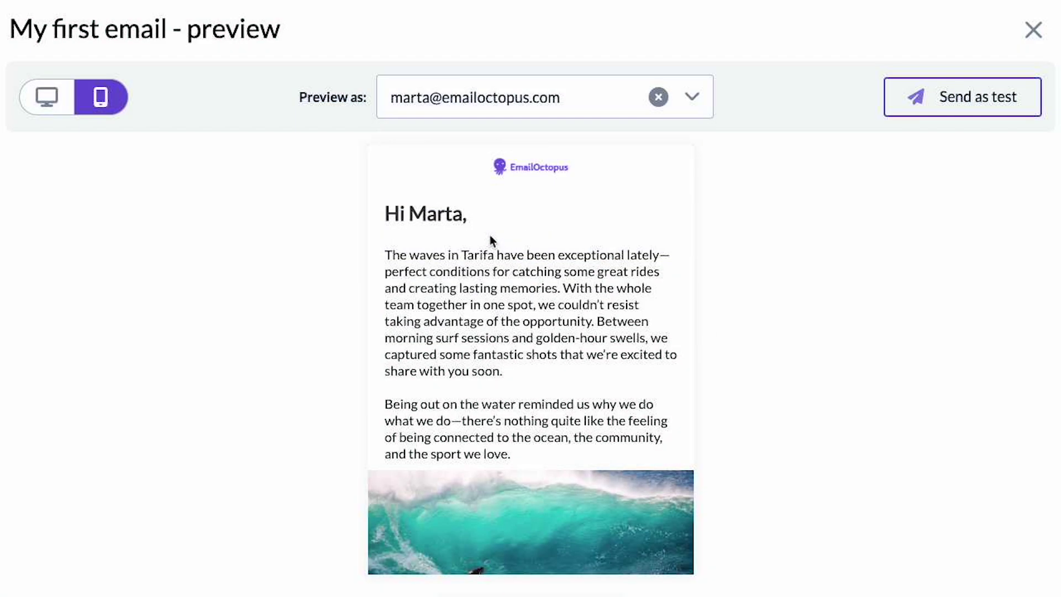
left_click(575, 96)
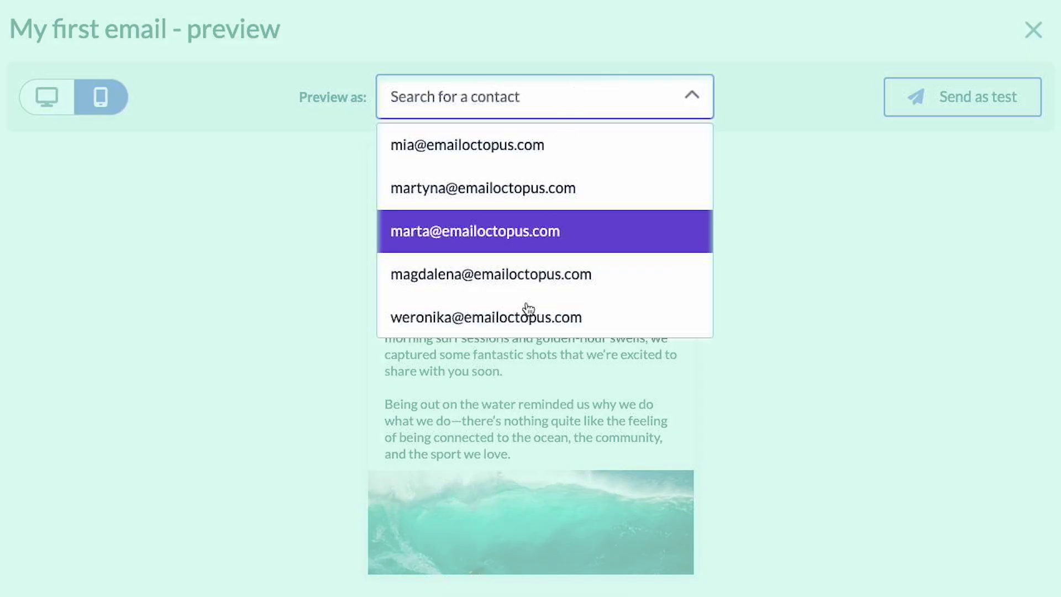
left_click(527, 315)
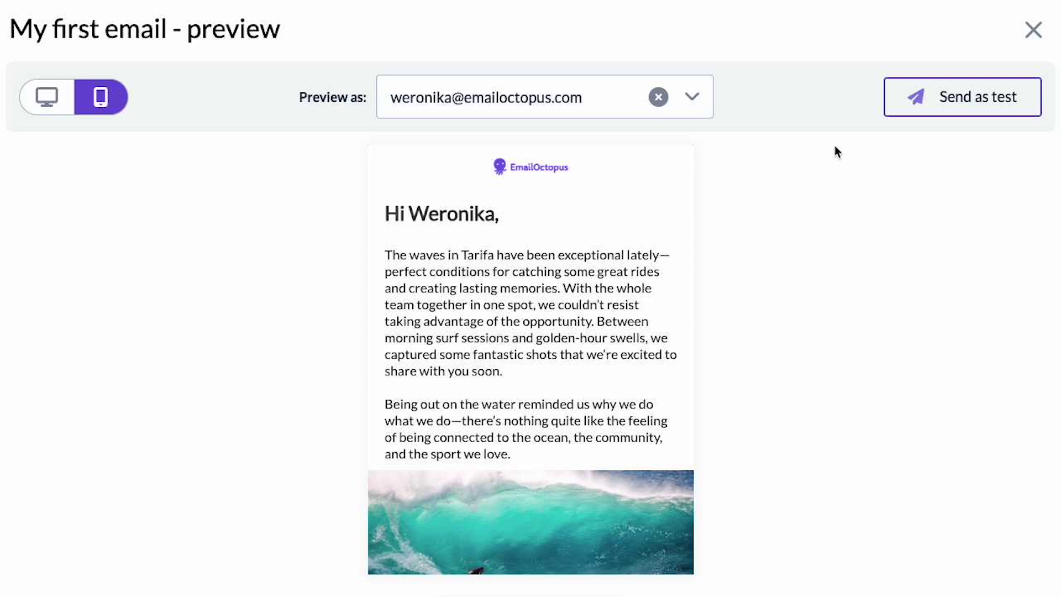
left_click(921, 102)
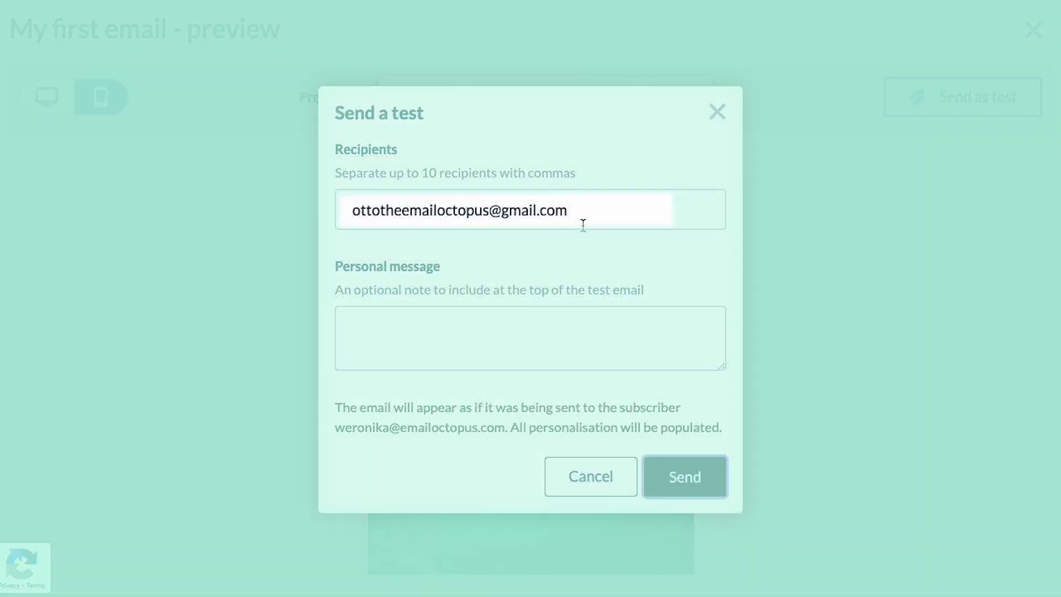
- Send the test to the prefilled recipient, close the confirmation and preview, and save the content
left_click(587, 217)
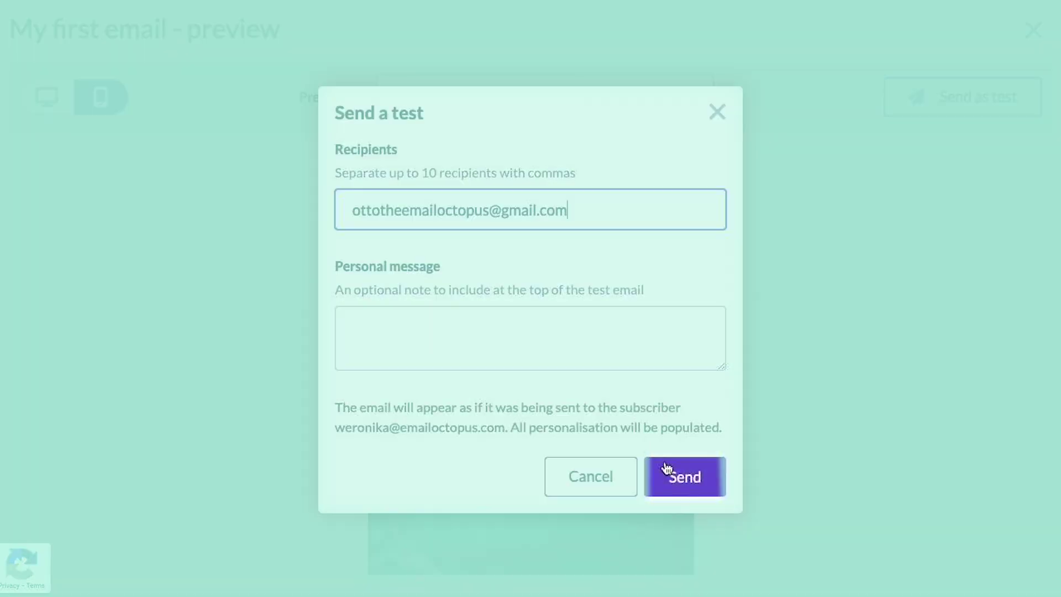
left_click(673, 474)
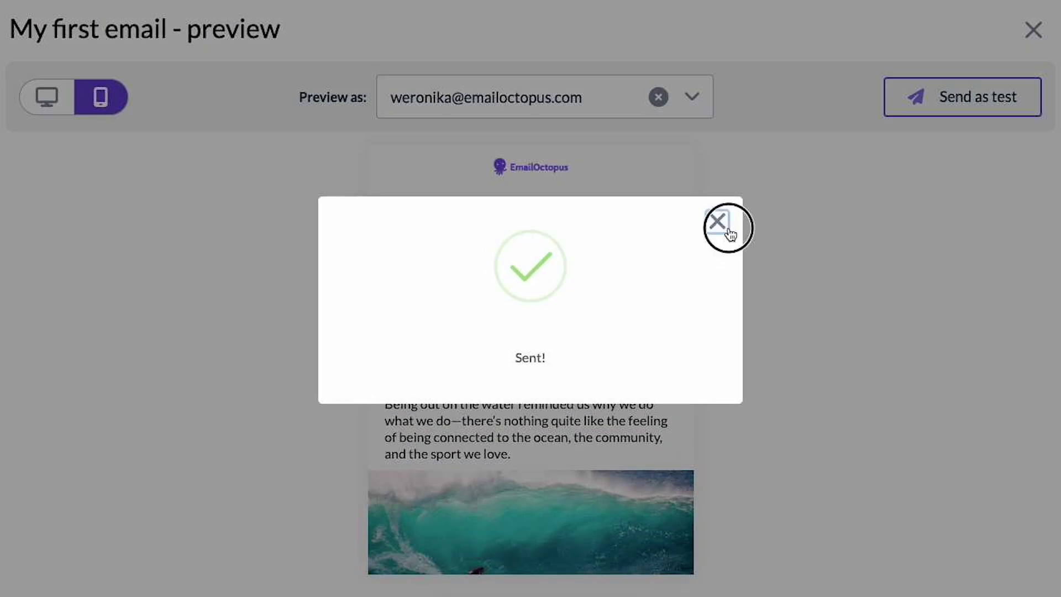
left_click(727, 230)
left_click(1031, 31)
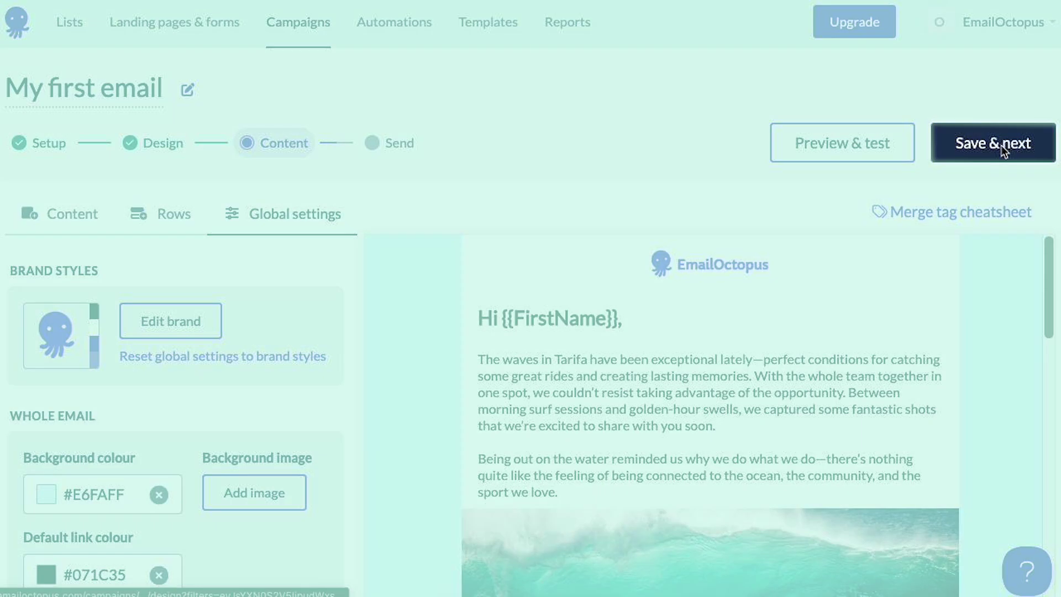
left_click(1001, 145)
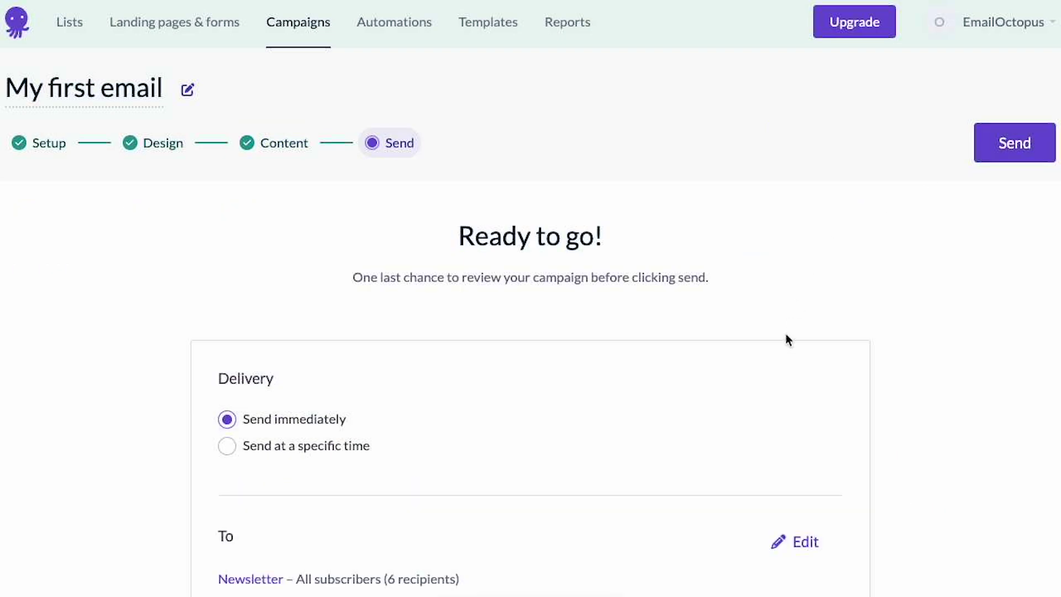
- Review the Ready to go! page, trying scheduled delivery with a timezone before reverting to Send immediately
scroll(787, 338, "down", 10)
scroll(787, 338, "down", 5)
scroll(784, 333, "up", 7)
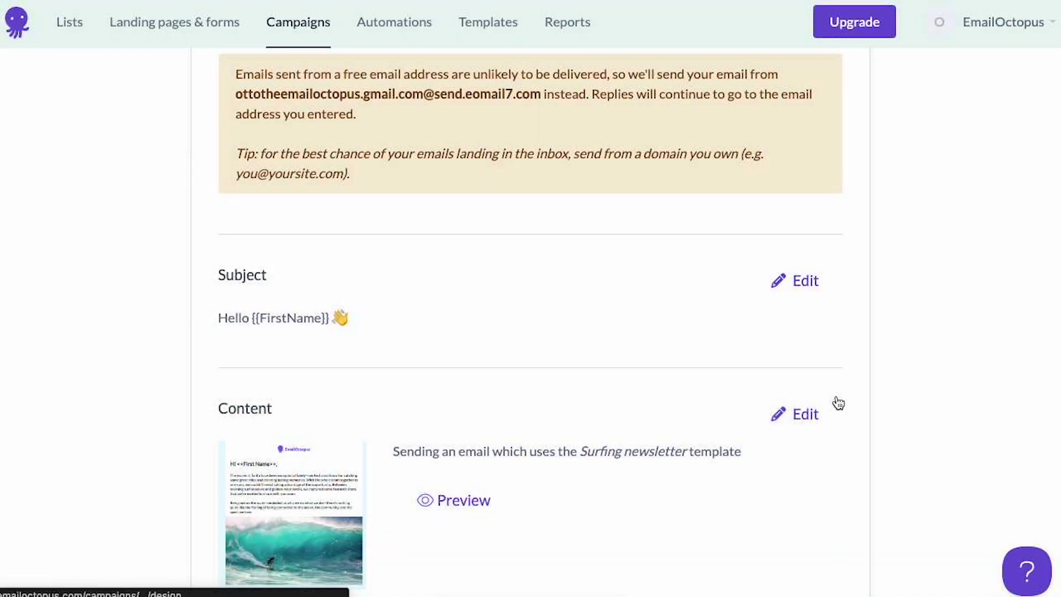
scroll(867, 360, "up", 7)
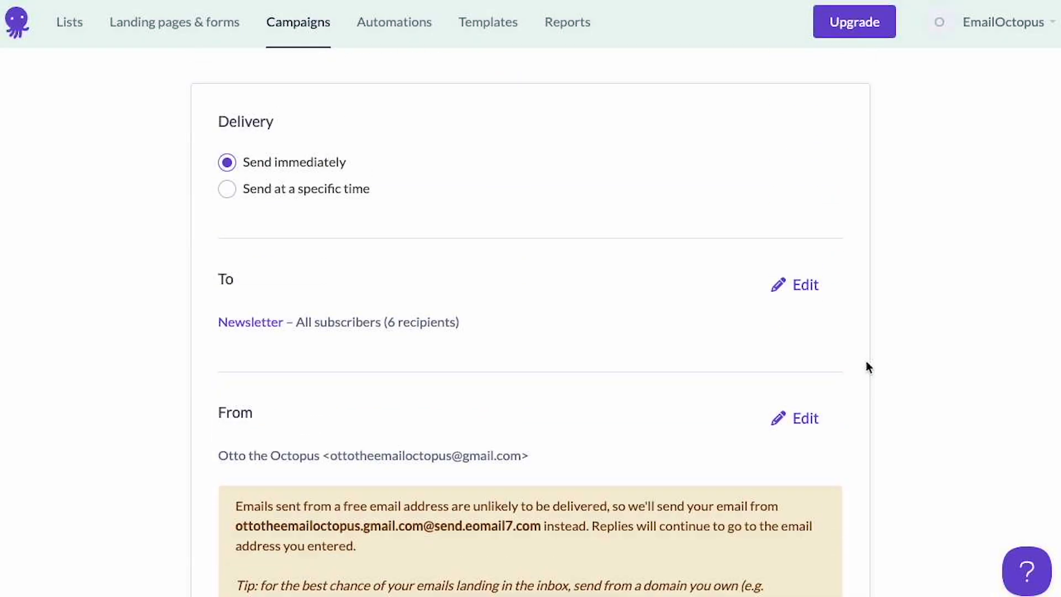
scroll(866, 360, "up", 2)
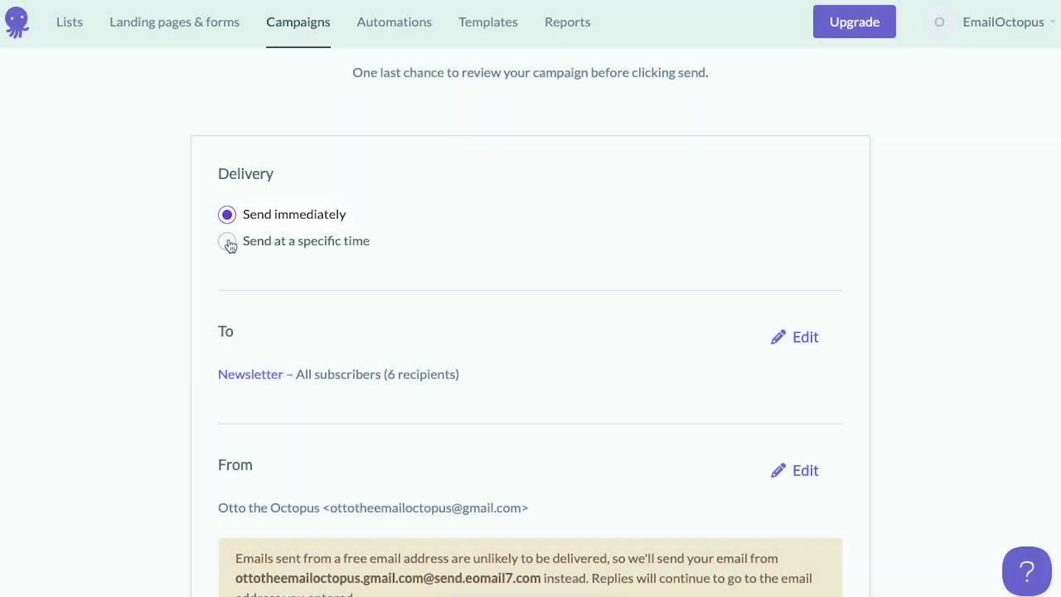
left_click(227, 242)
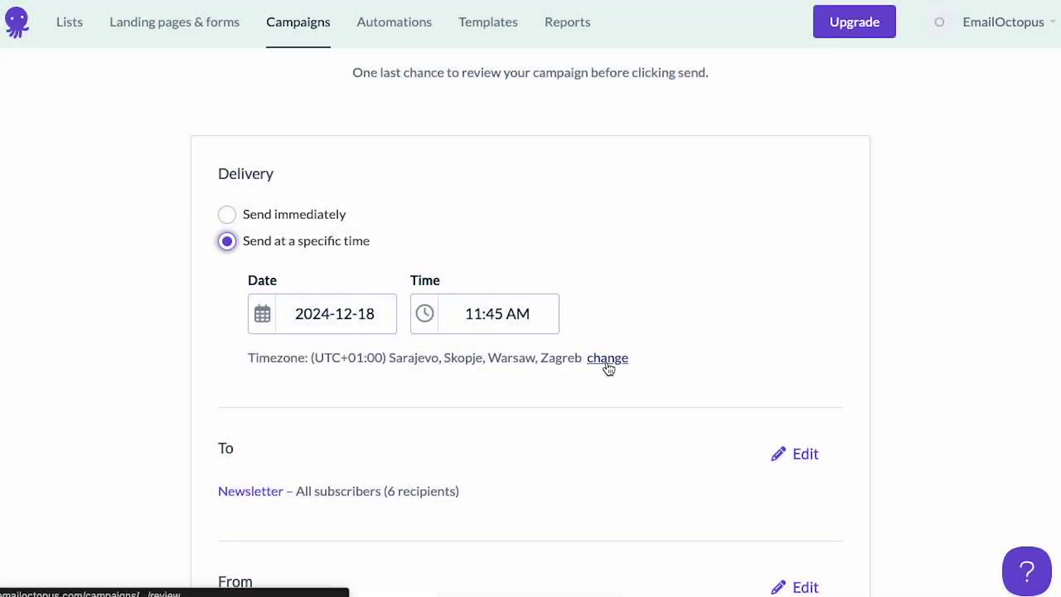
left_click(606, 366)
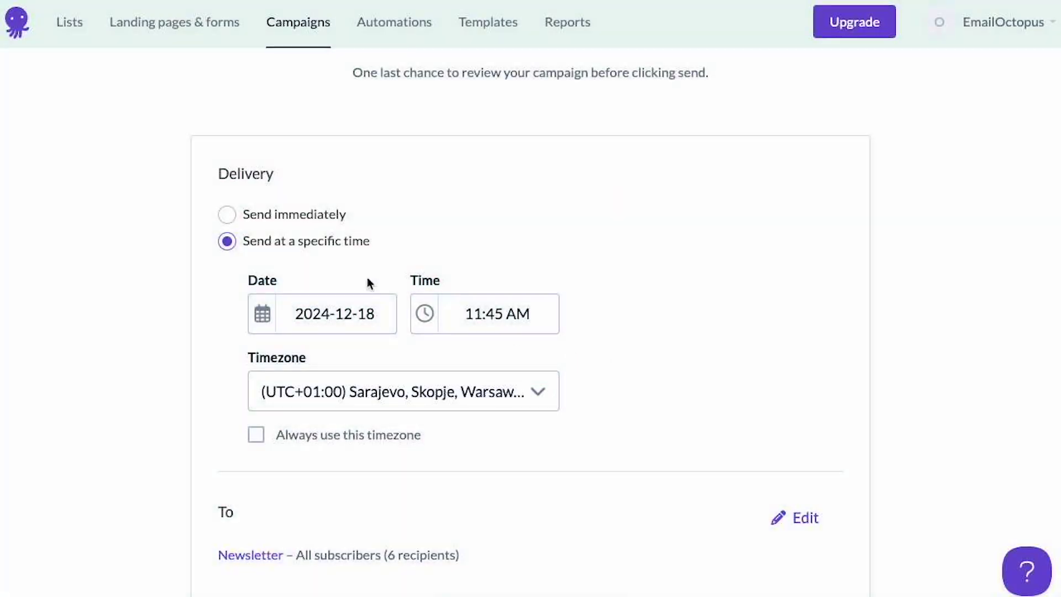
left_click(262, 221)
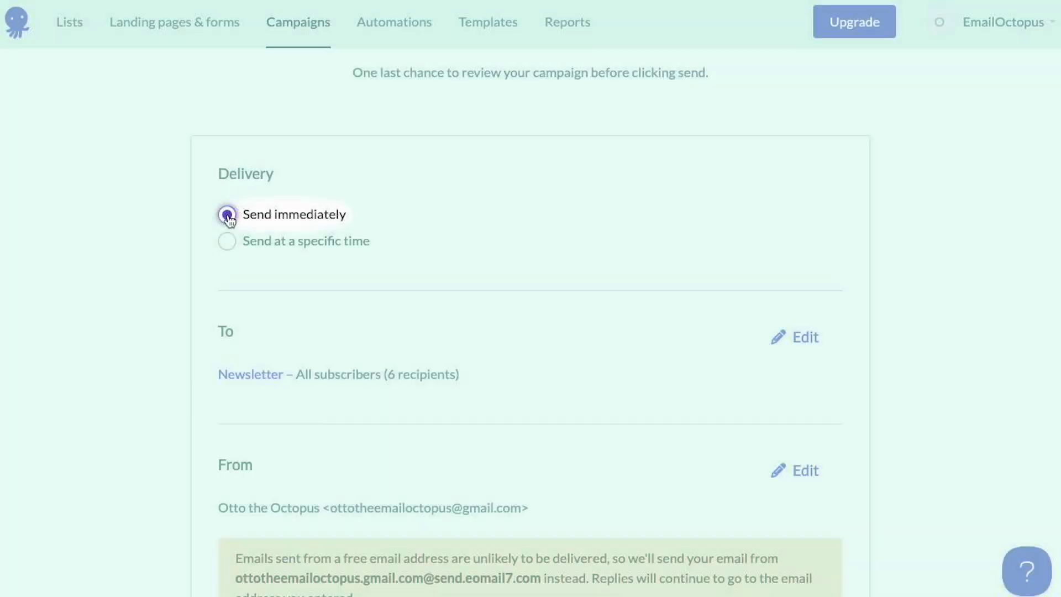
scroll(663, 236, "up", 4)
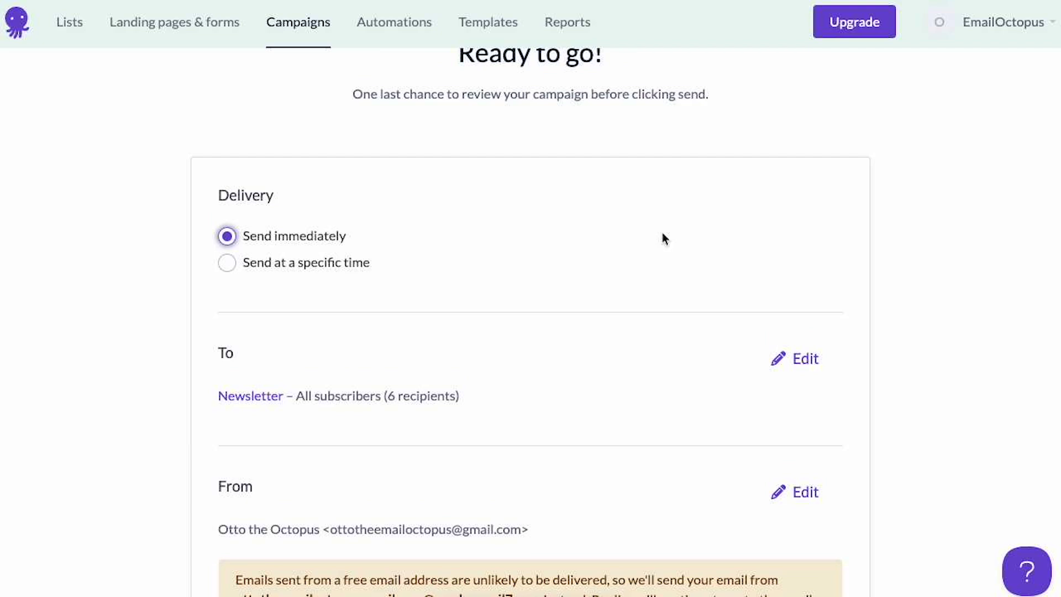
- Send My first email now, confirming delivery to all 6 Newsletter subscribers
left_click(1003, 135)
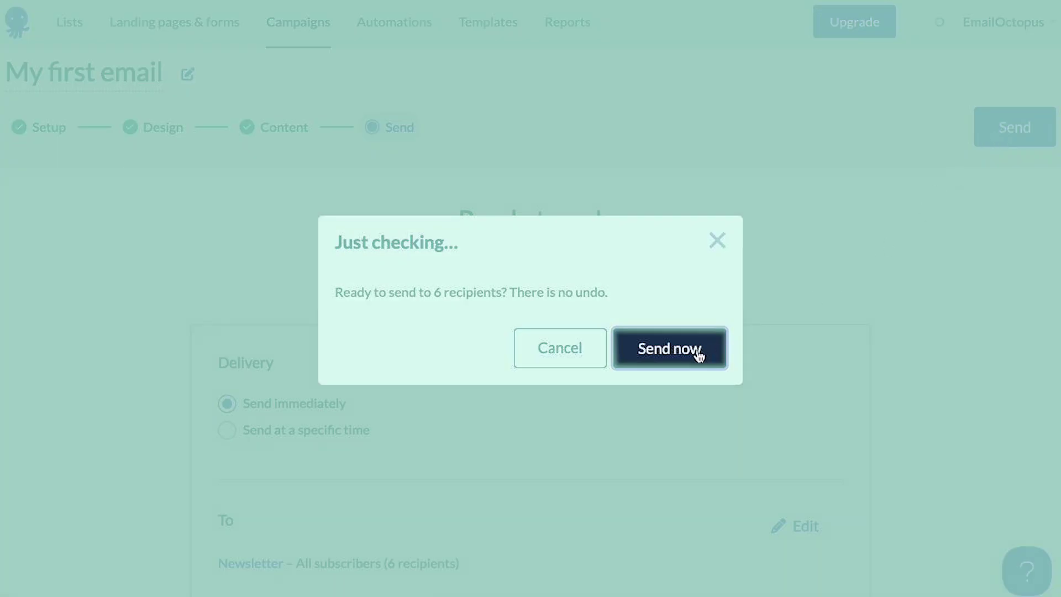
left_click(698, 349)
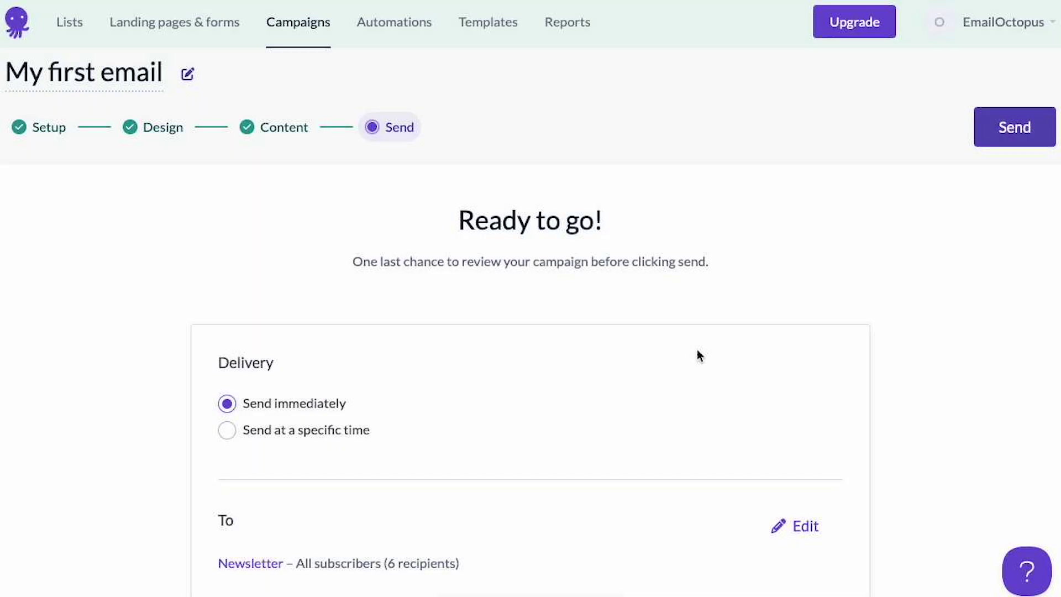